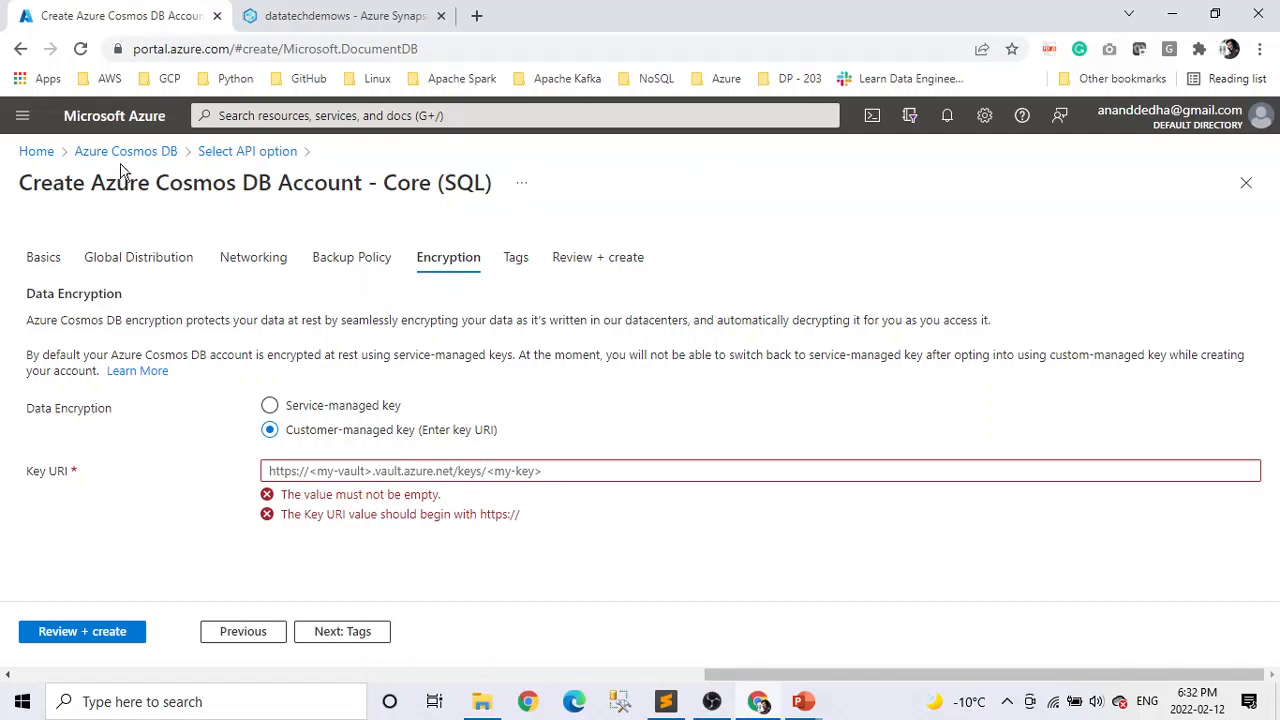
# Discard the Cosmos DB account form and open the encryption settings of a new storage account
pyautogui.click(40, 151)
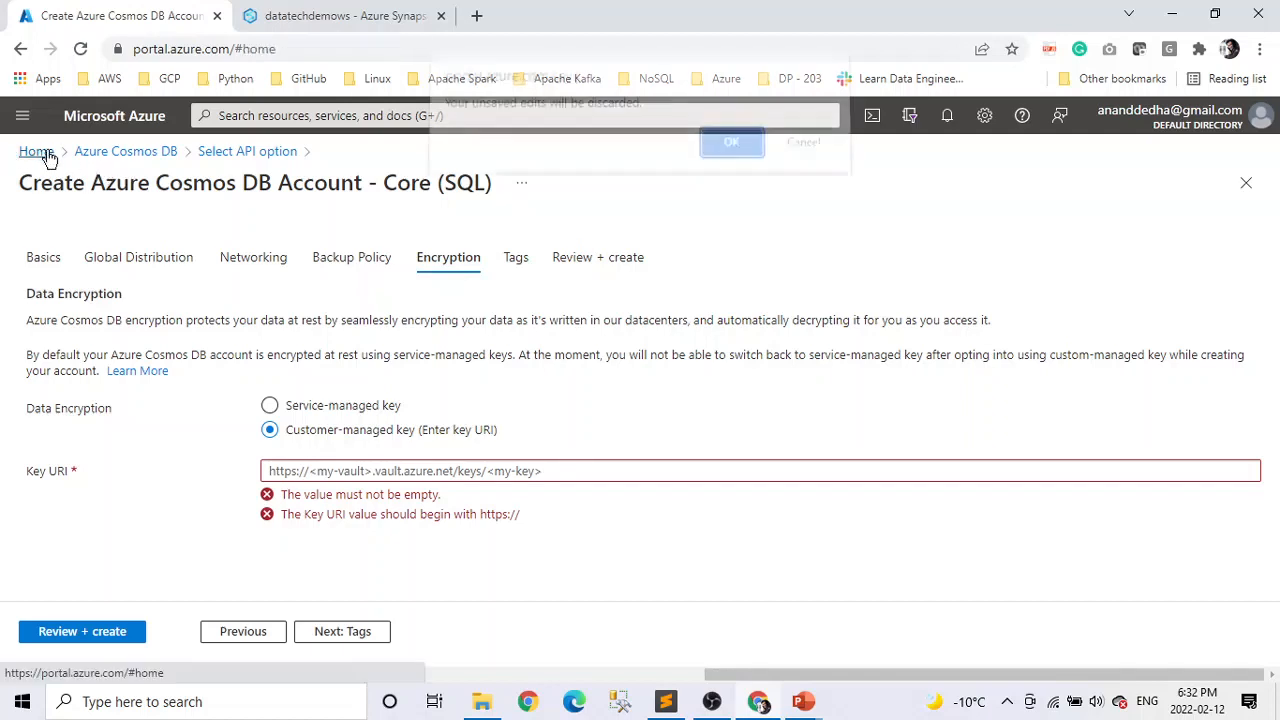
pyautogui.click(735, 160)
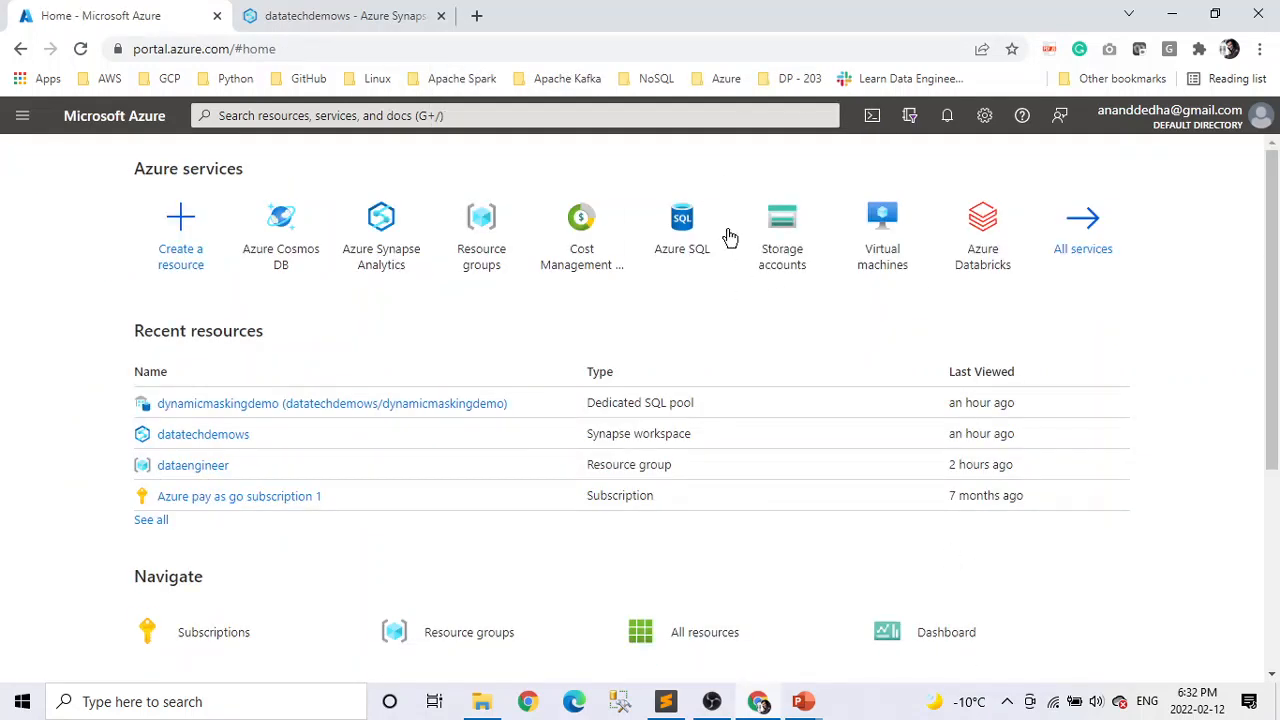
pyautogui.click(779, 258)
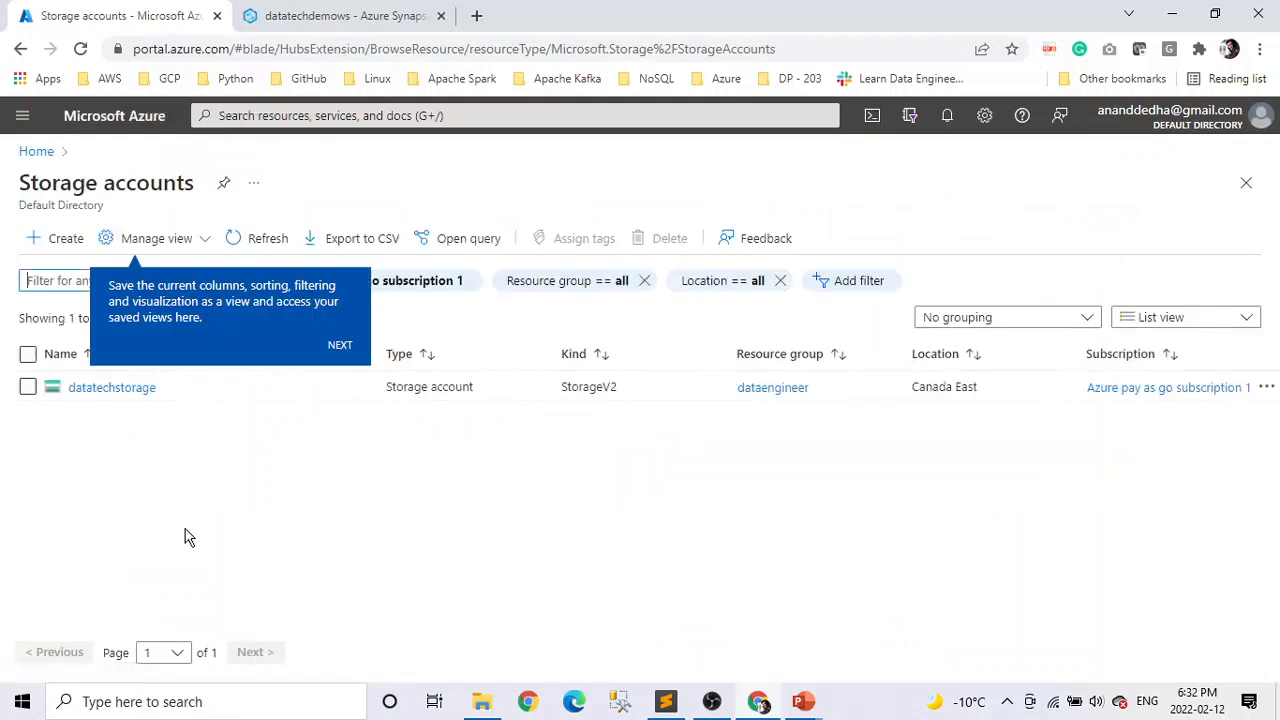
pyautogui.moveTo(115, 396)
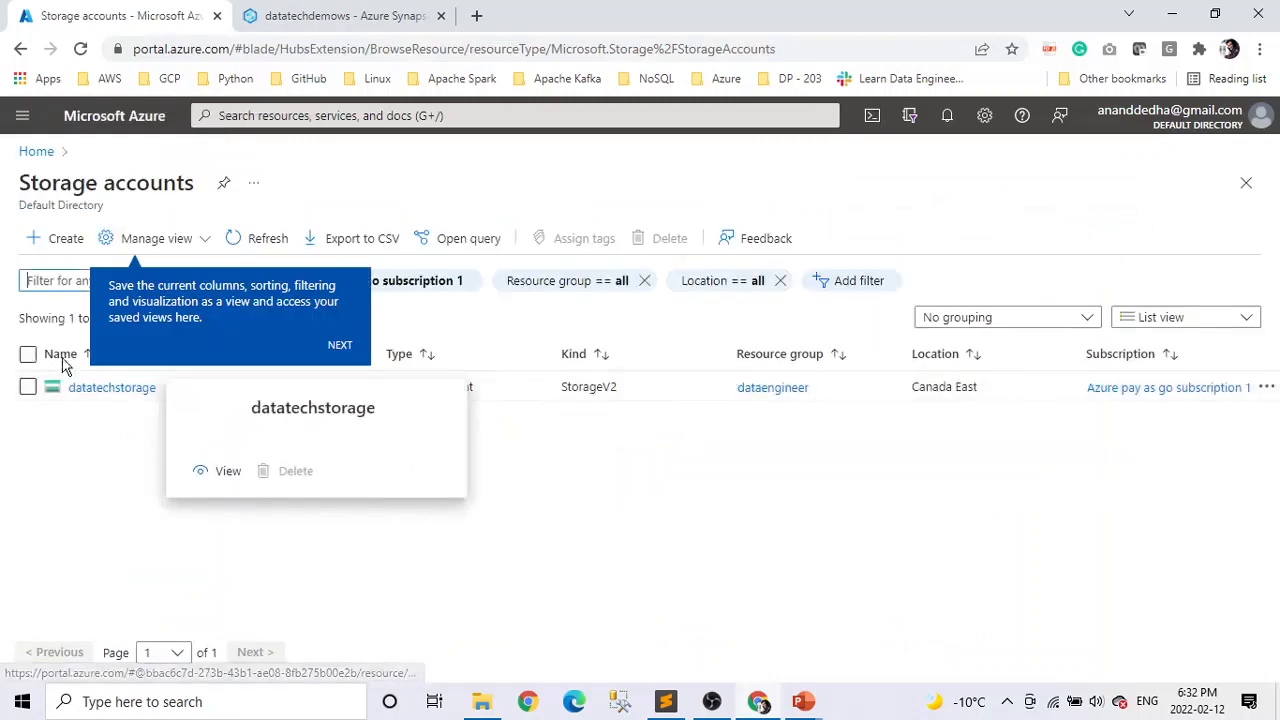
pyautogui.click(66, 248)
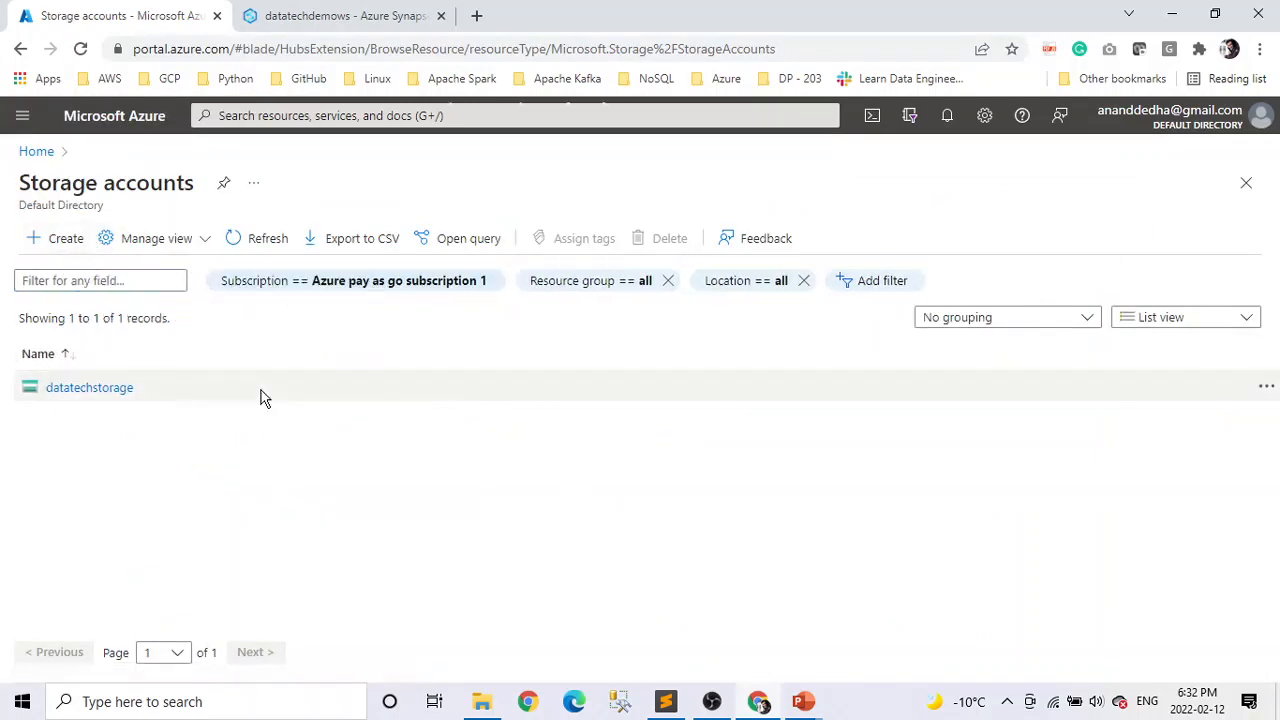
pyautogui.click(68, 242)
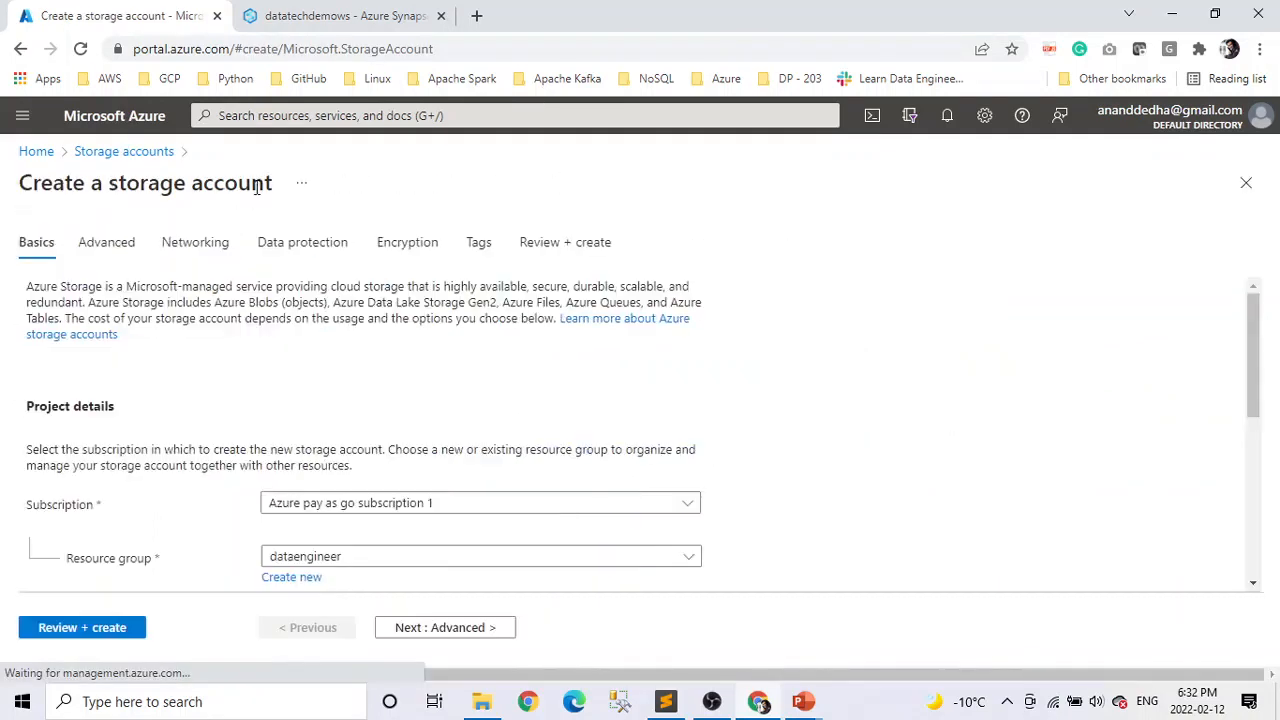
pyautogui.click(407, 242)
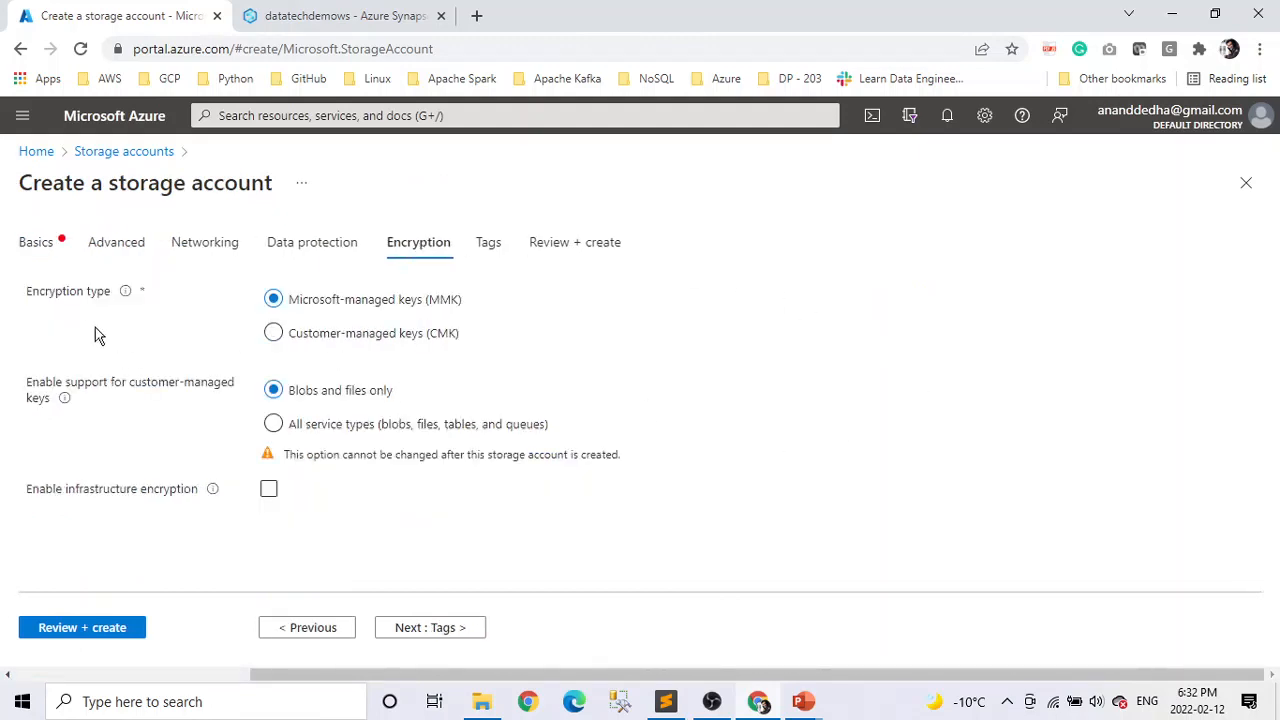
# Switch the storage account's encryption type between customer-managed and Microsoft-managed keys, ending on Microsoft-managed keys (MMK)
pyautogui.click(418, 332)
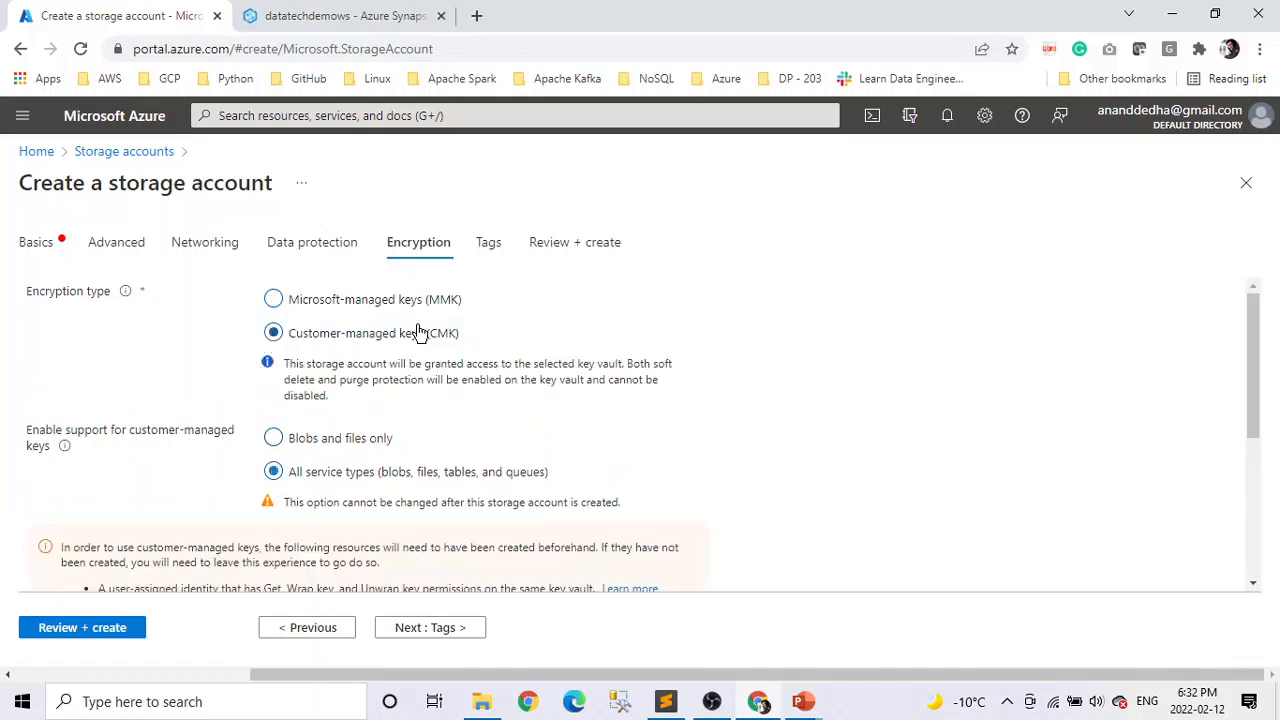
pyautogui.click(414, 306)
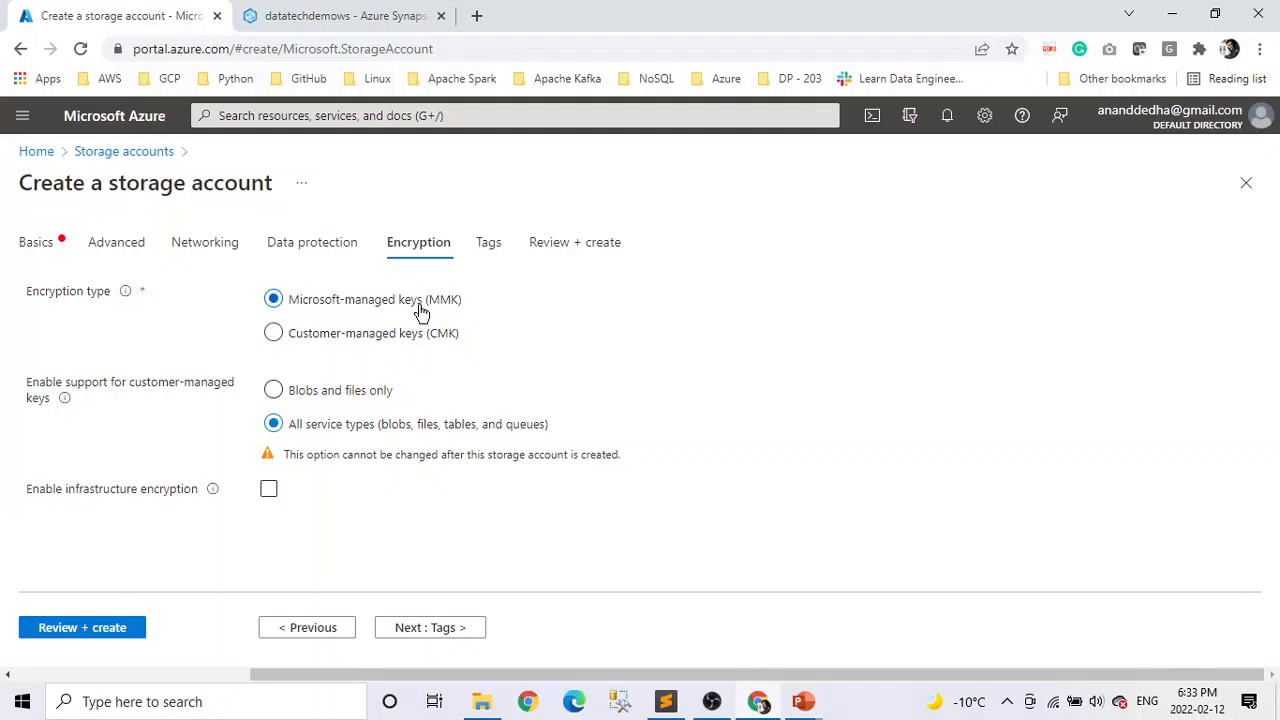
pyautogui.click(425, 343)
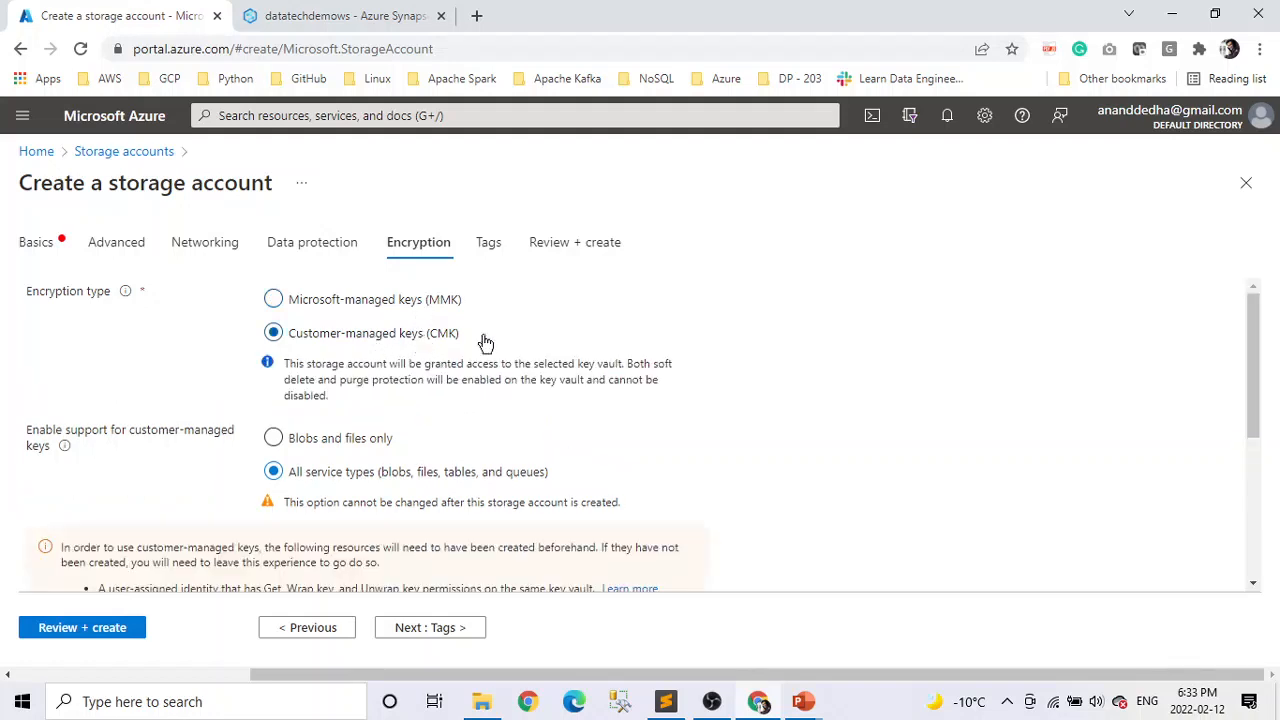
pyautogui.click(440, 310)
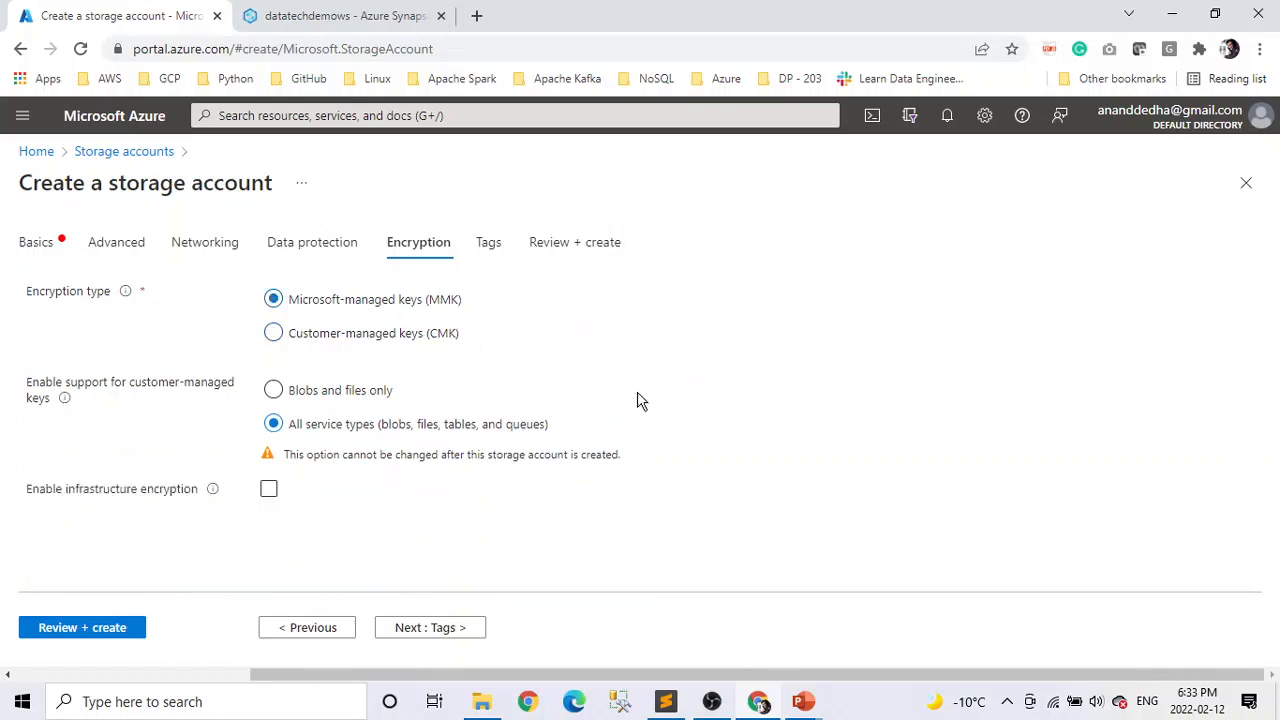
# Enable infrastructure encryption for the new storage account
pyautogui.click(269, 491)
pyautogui.click(269, 492)
pyautogui.click(270, 494)
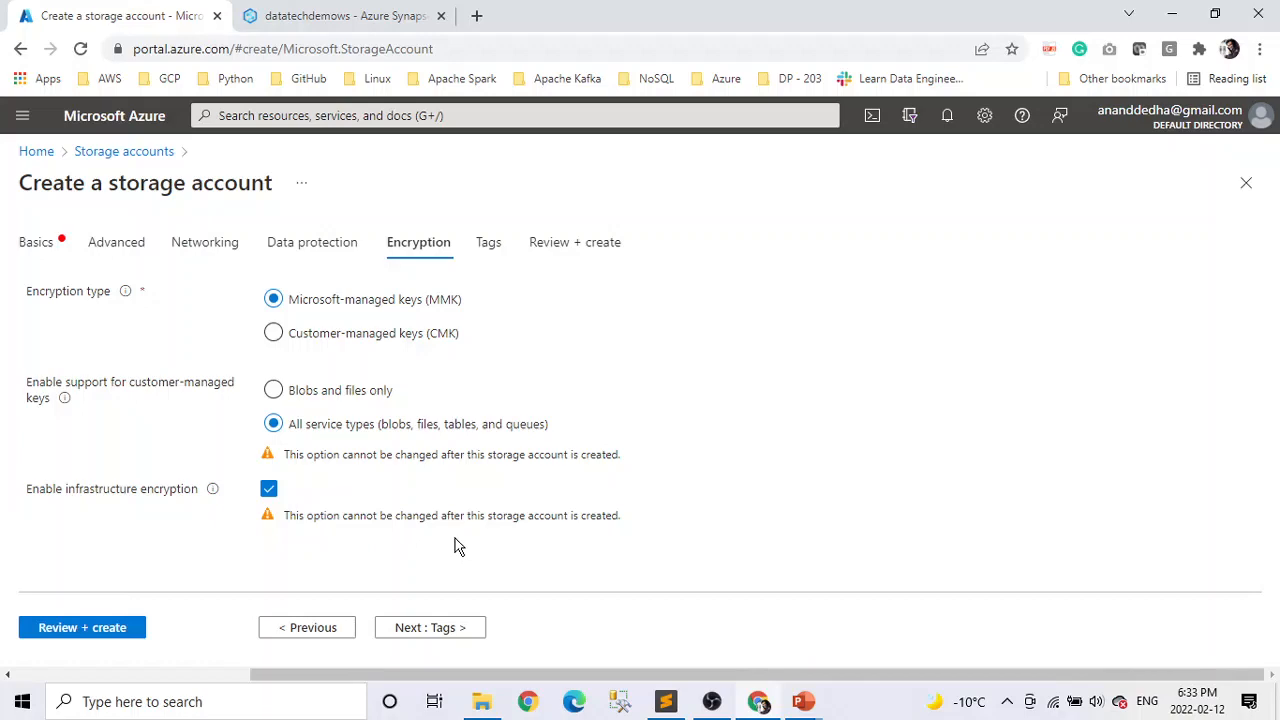
# Switch to the PowerPoint slide show to review the Data Encryption comparison table, and return to the Azure portal
pyautogui.hotkey('alt', 'Tab')
pyautogui.hotkey('alt', 'Tab')
pyautogui.hotkey('alt', 'Tab')
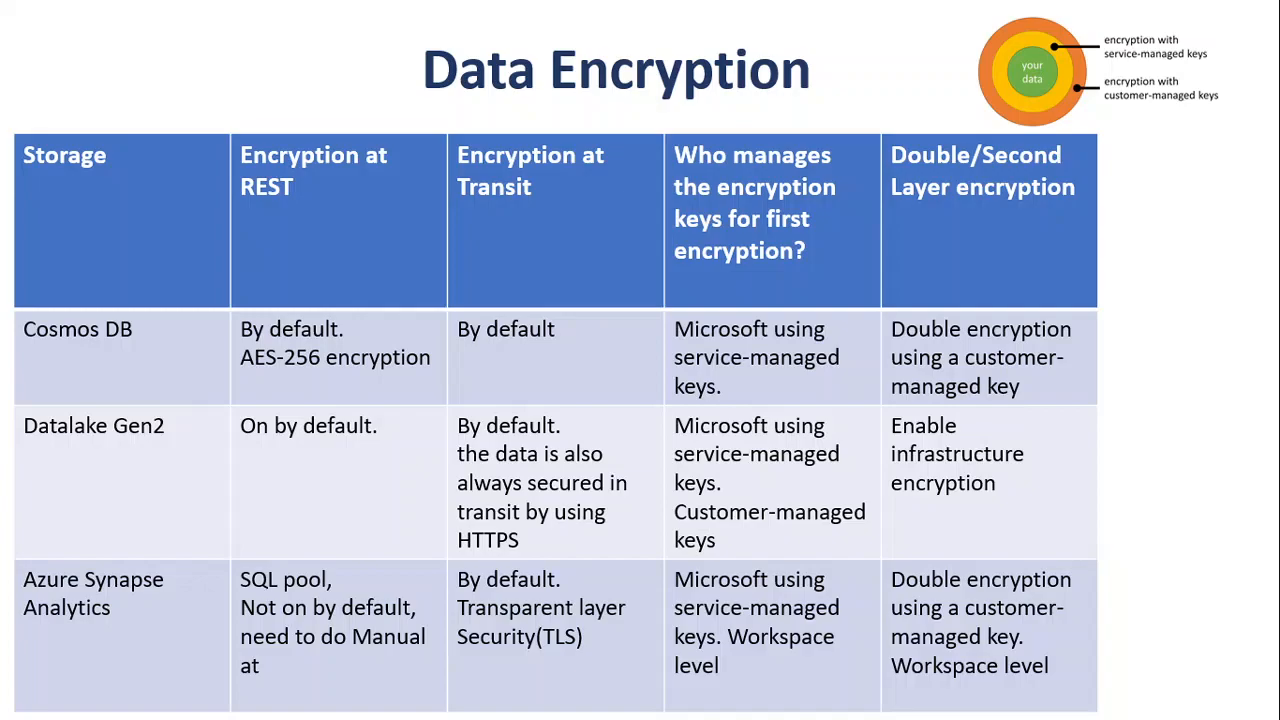
pyautogui.hotkey('alt', 'Tab')
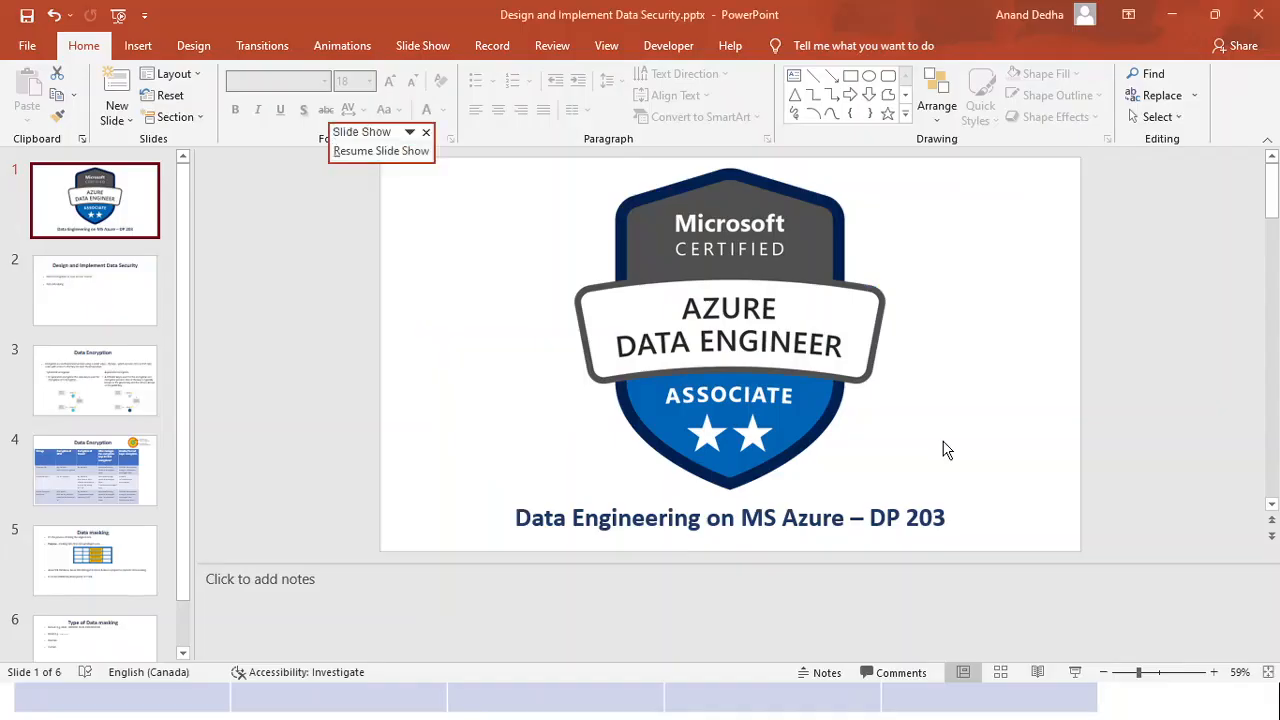
pyautogui.hotkey('alt', 'Tab')
pyautogui.hotkey('alt', 'Tab')
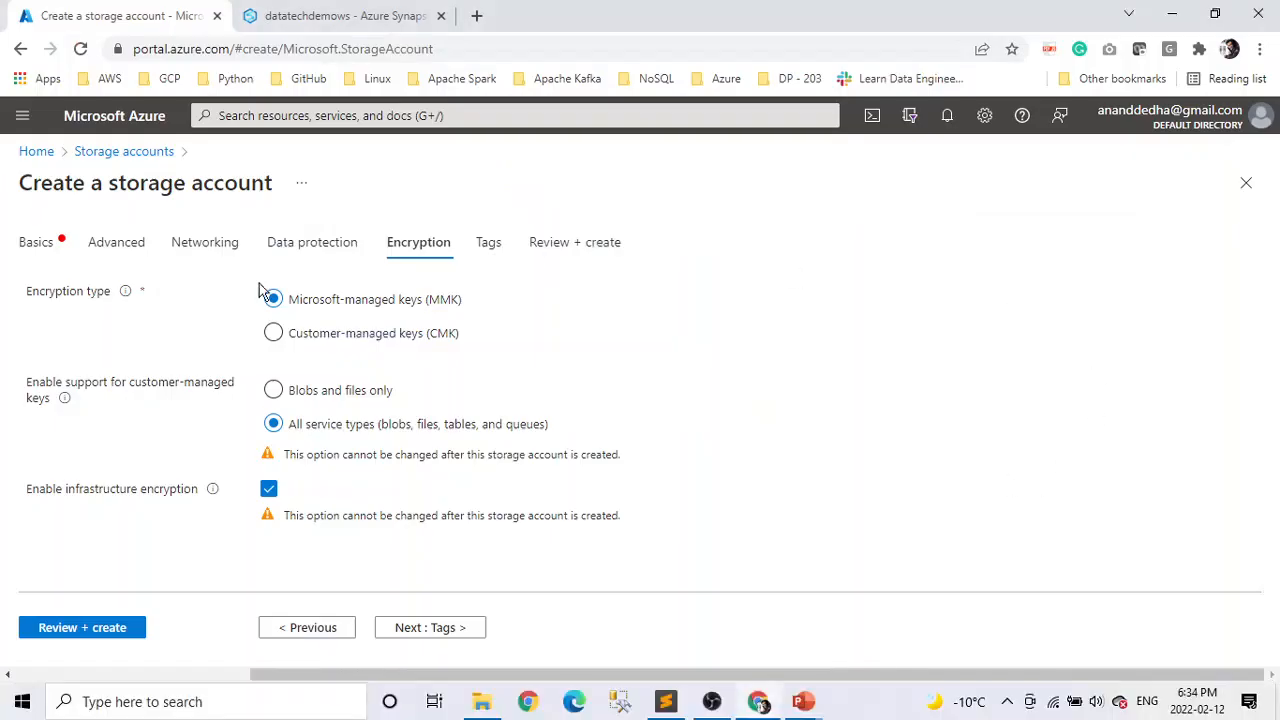
# Leave the storage account form and open transparent data encryption for the dynamicmaskingdemo SQL pool in the datatechdemows Synapse workspace
pyautogui.click(48, 154)
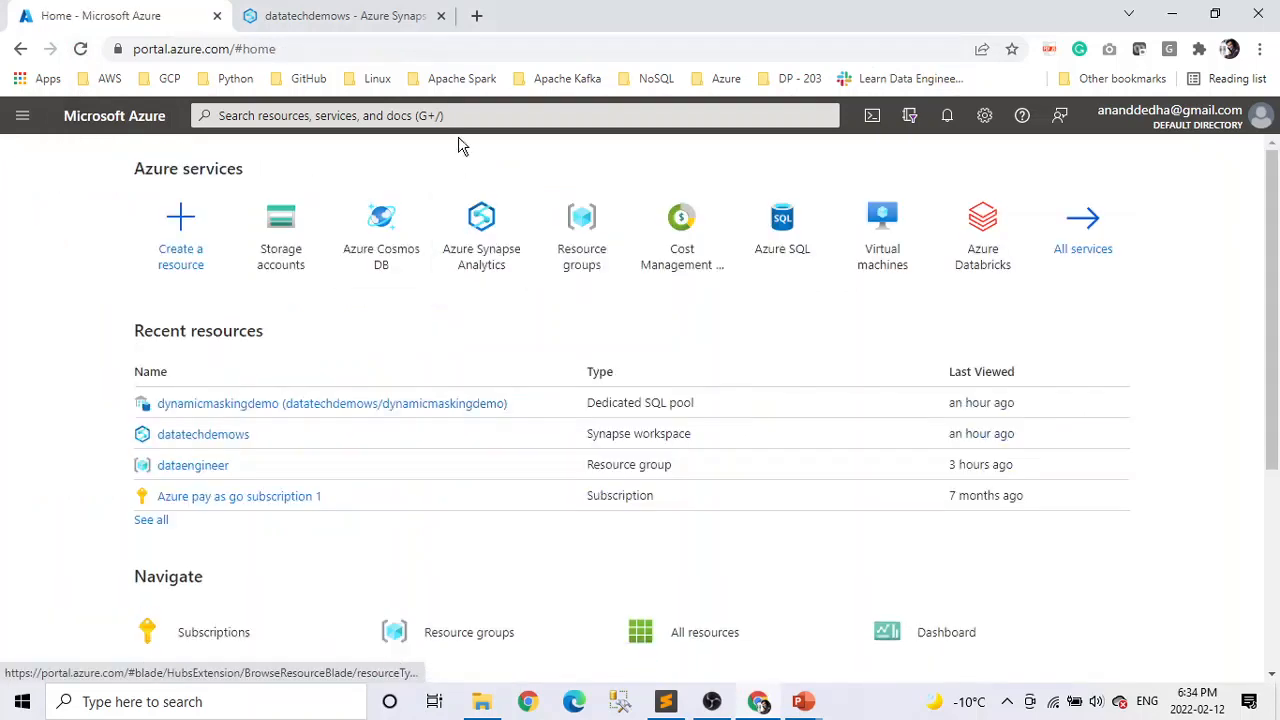
pyautogui.click(515, 249)
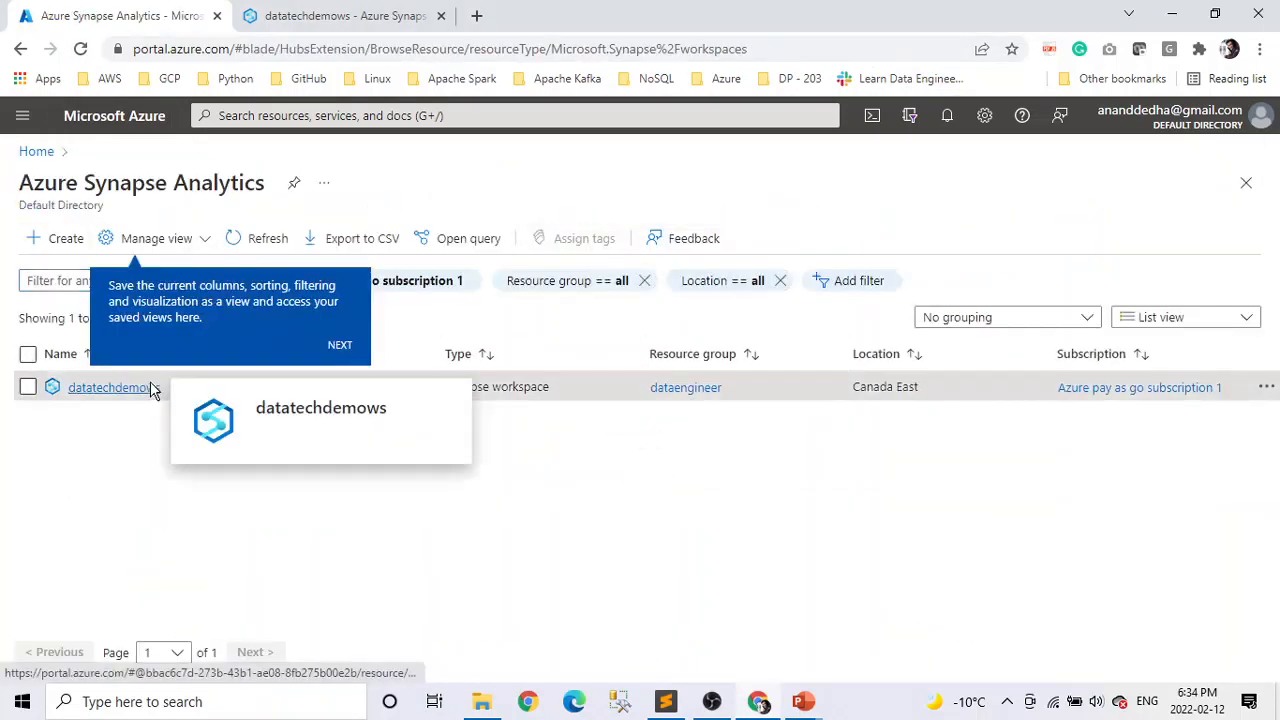
pyautogui.click(140, 389)
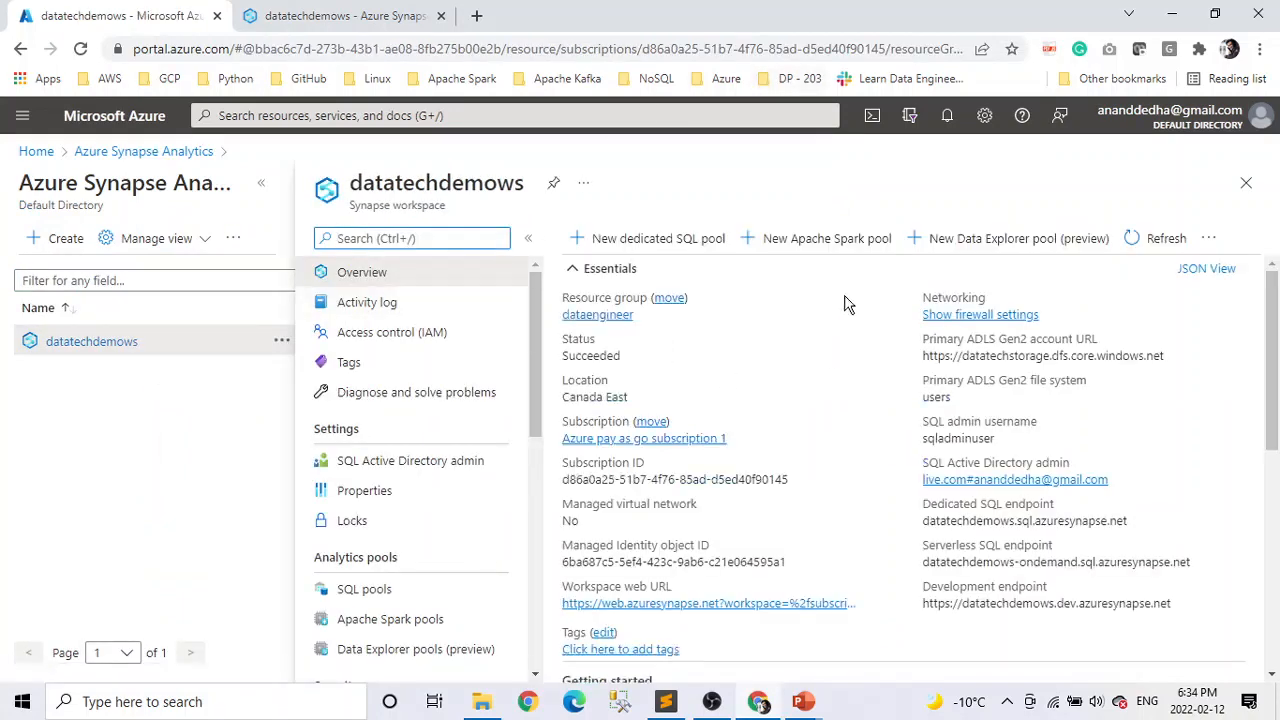
pyautogui.scroll(-5, 835, 495)
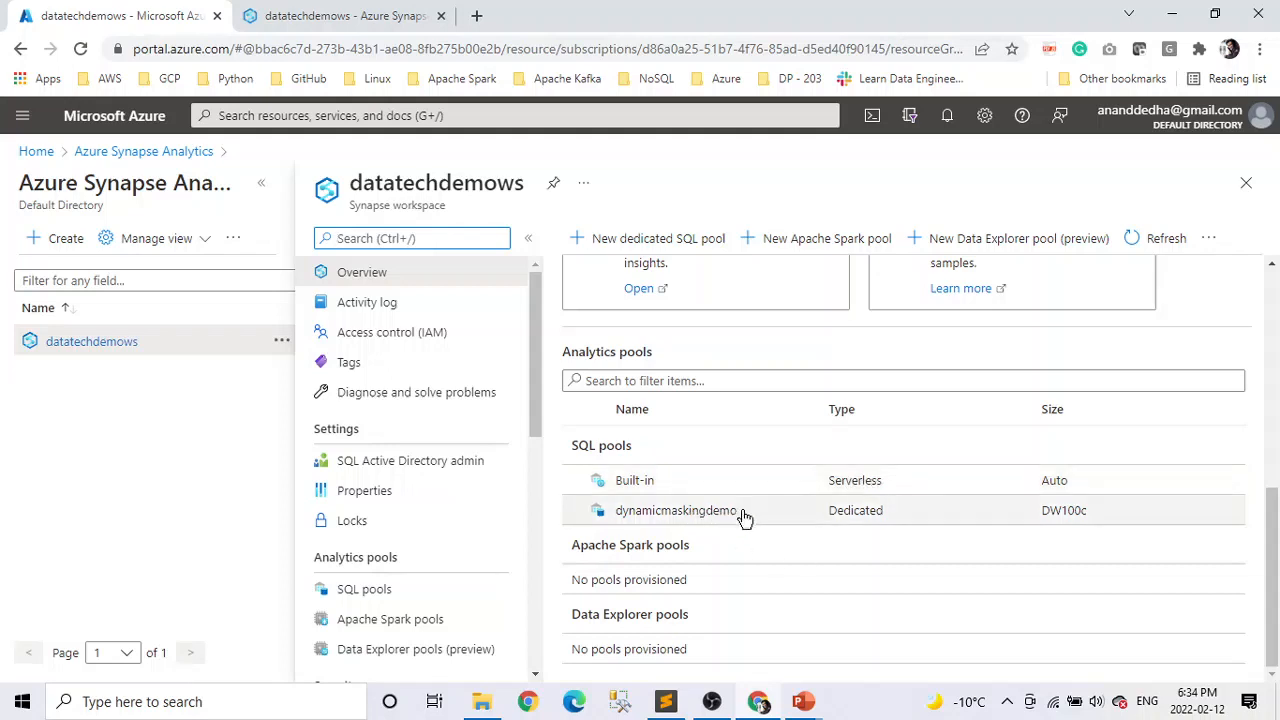
pyautogui.click(714, 517)
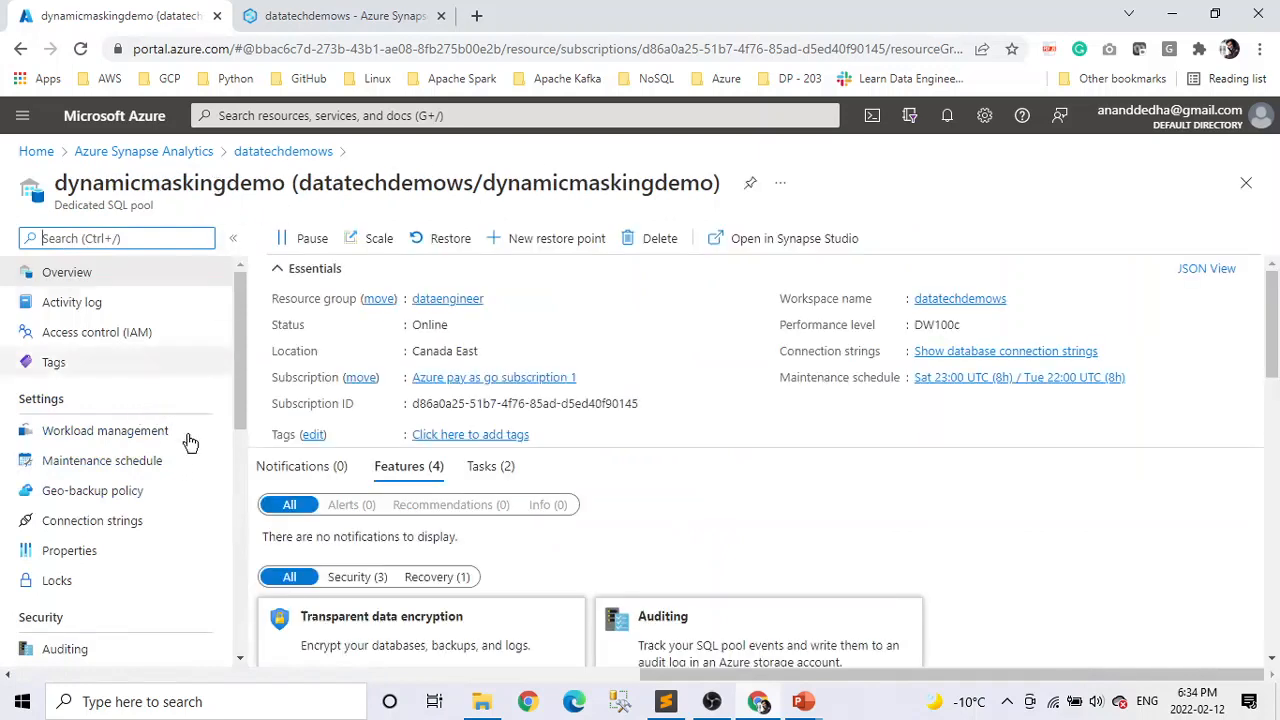
pyautogui.scroll(-3, 194, 437)
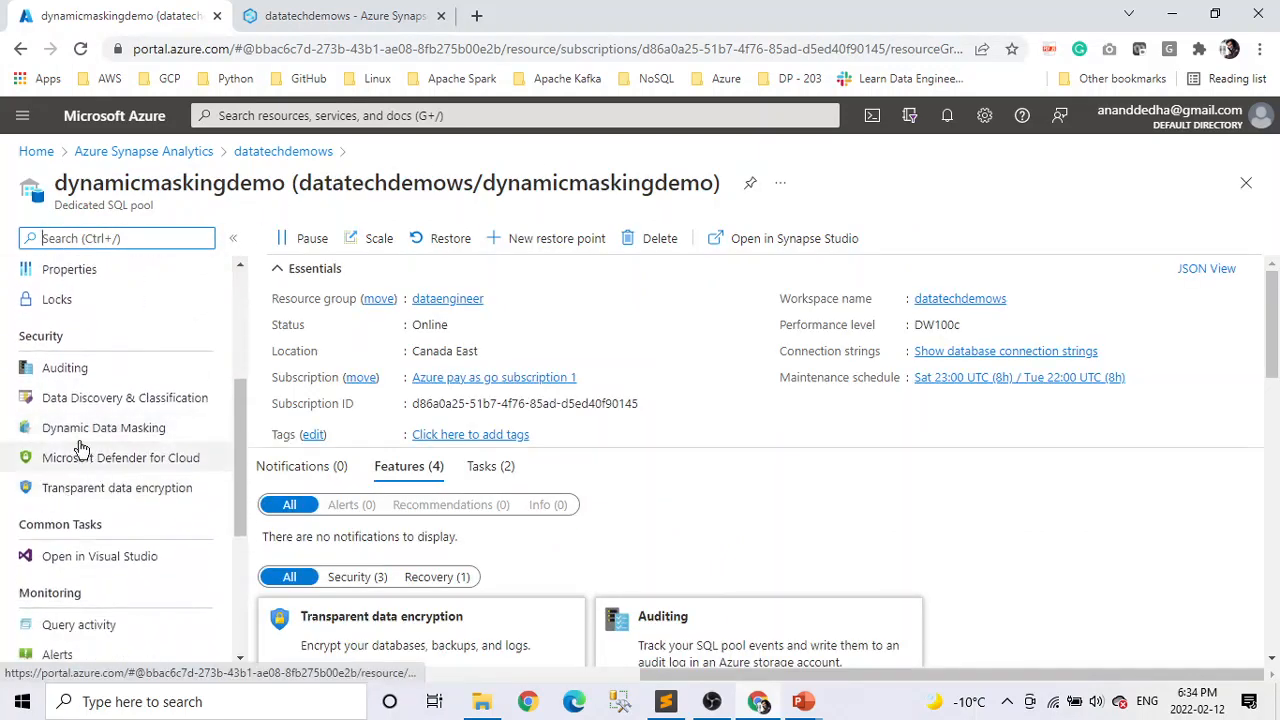
pyautogui.click(158, 489)
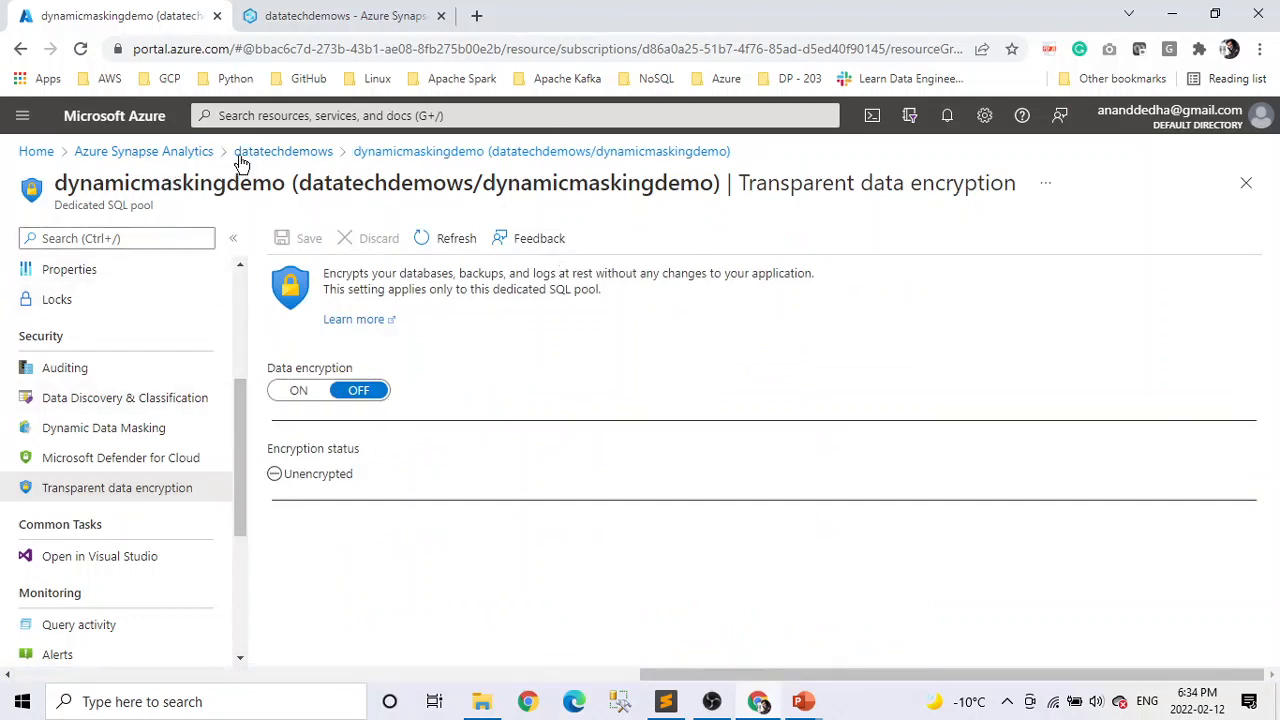
# Reopen the dynamicmaskingdemo pool's transparent data encryption from the Synapse workspace list and toggle data encryption on and back off without saving
pyautogui.click(185, 156)
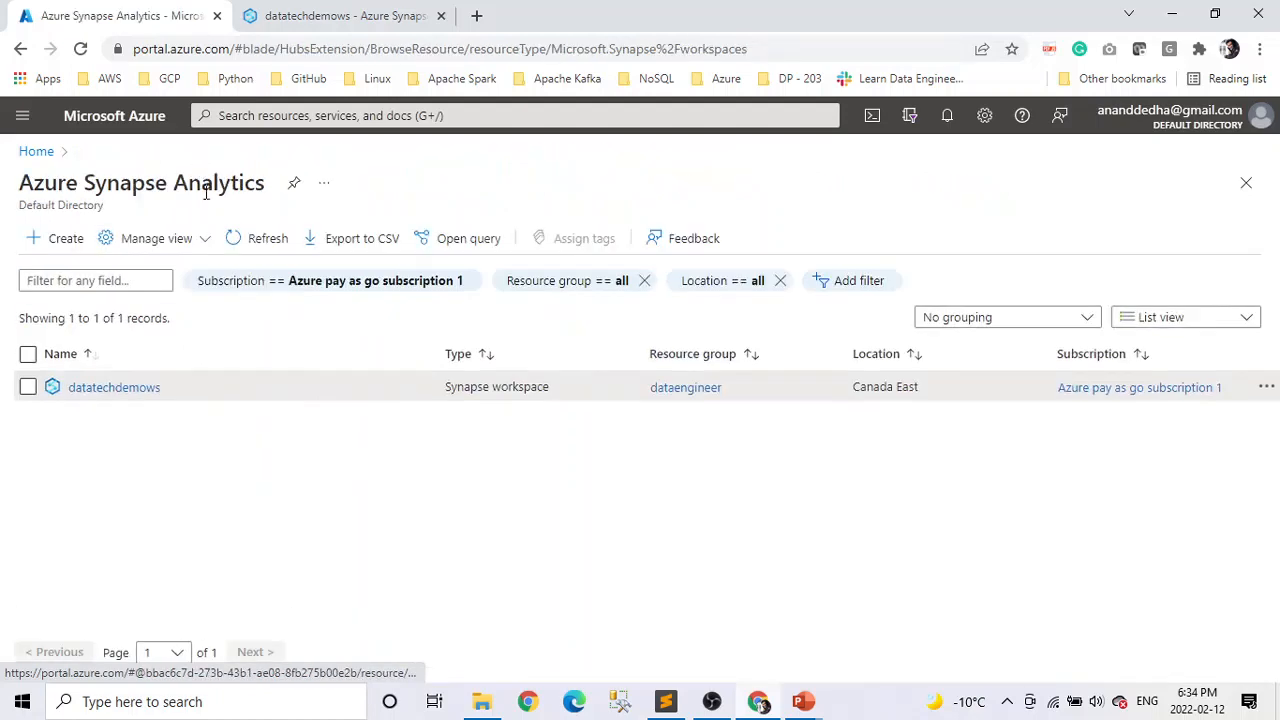
pyautogui.click(148, 390)
pyautogui.scroll(-3, 790, 540)
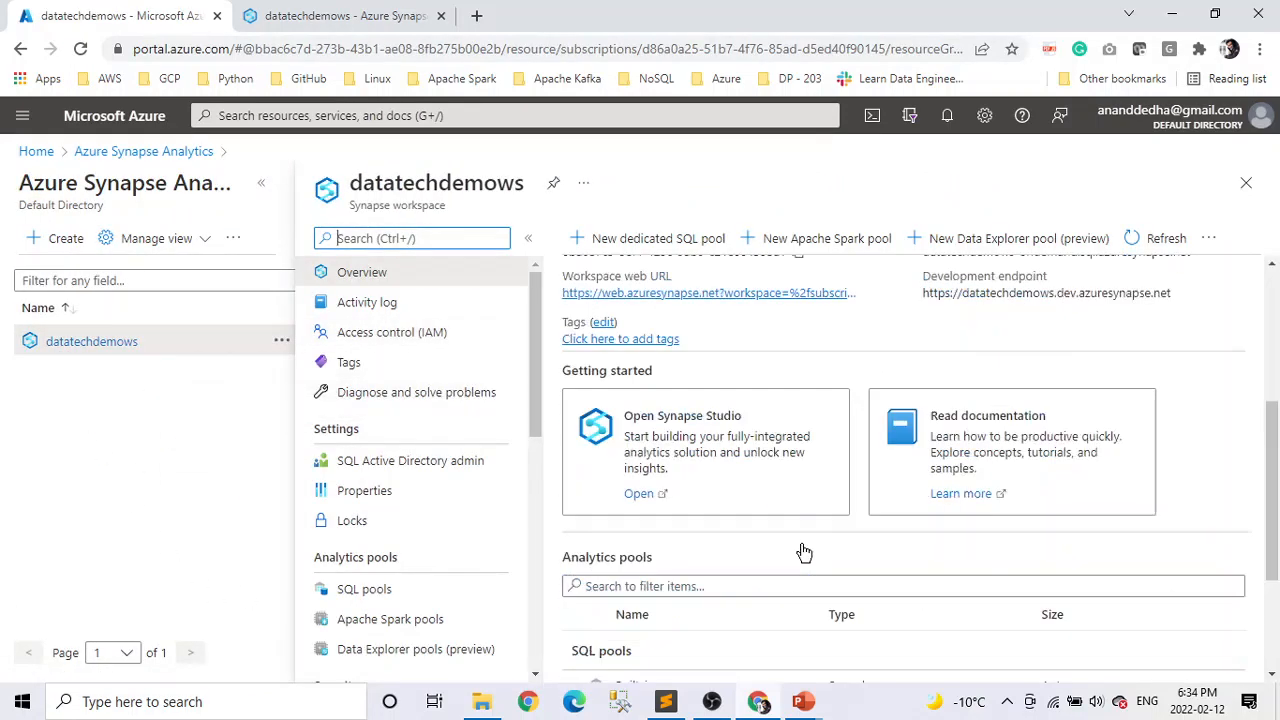
pyautogui.scroll(-2, 804, 552)
pyautogui.click(706, 563)
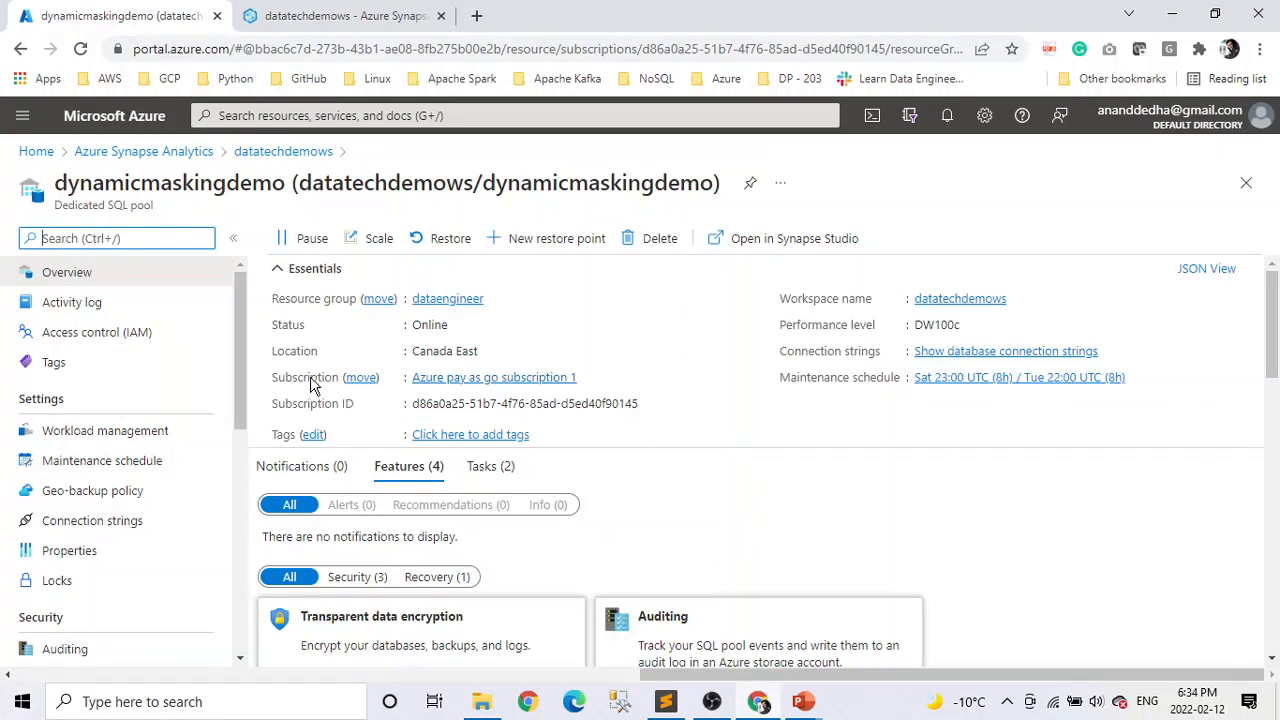
pyautogui.scroll(-3, 215, 402)
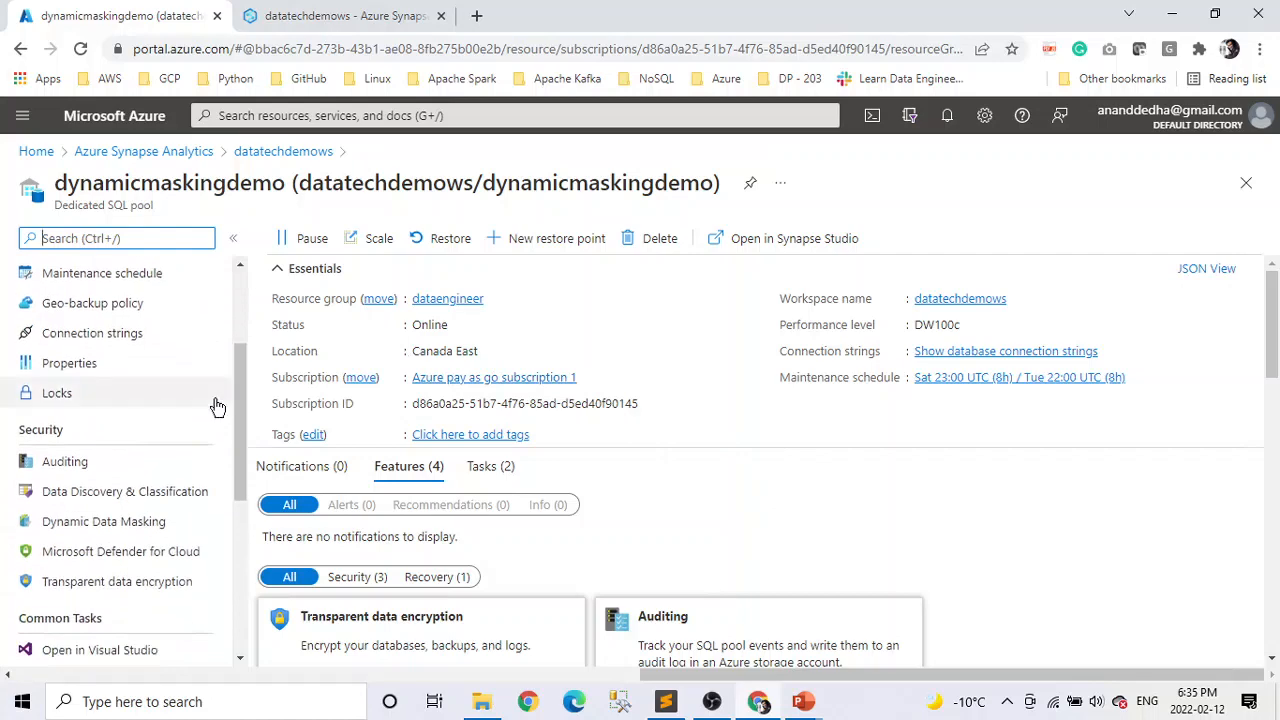
pyautogui.click(193, 582)
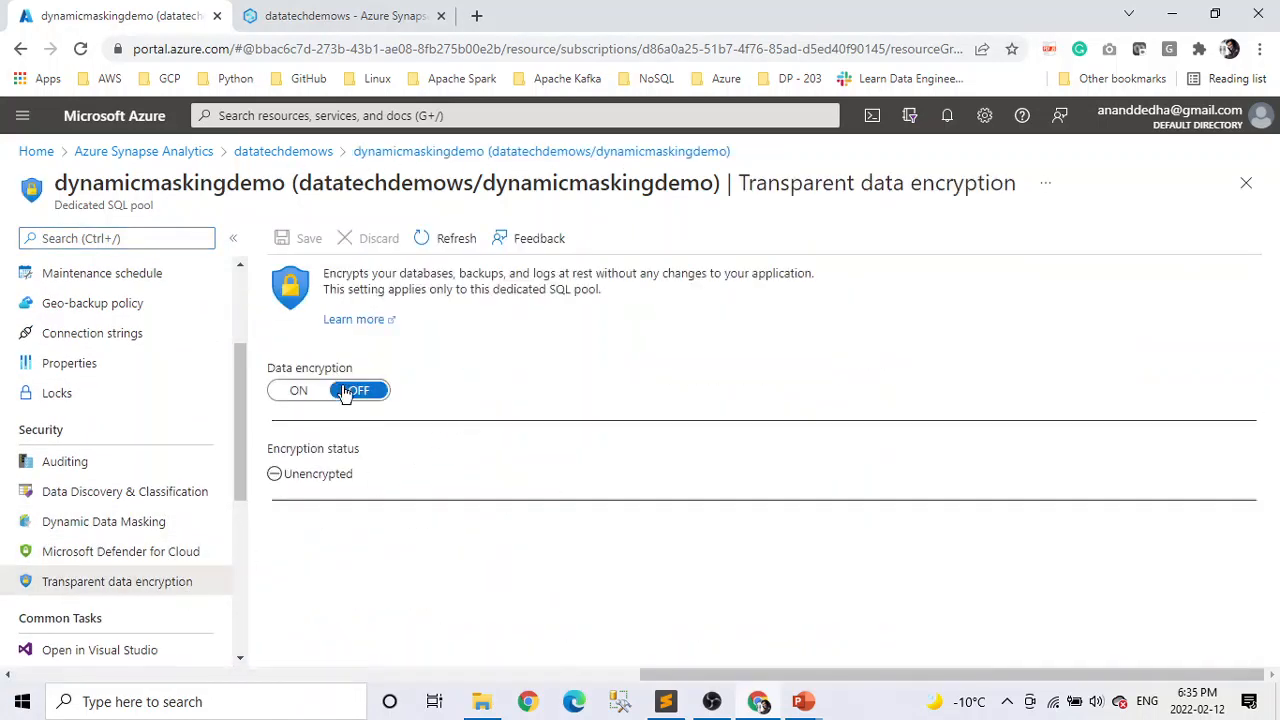
pyautogui.click(326, 394)
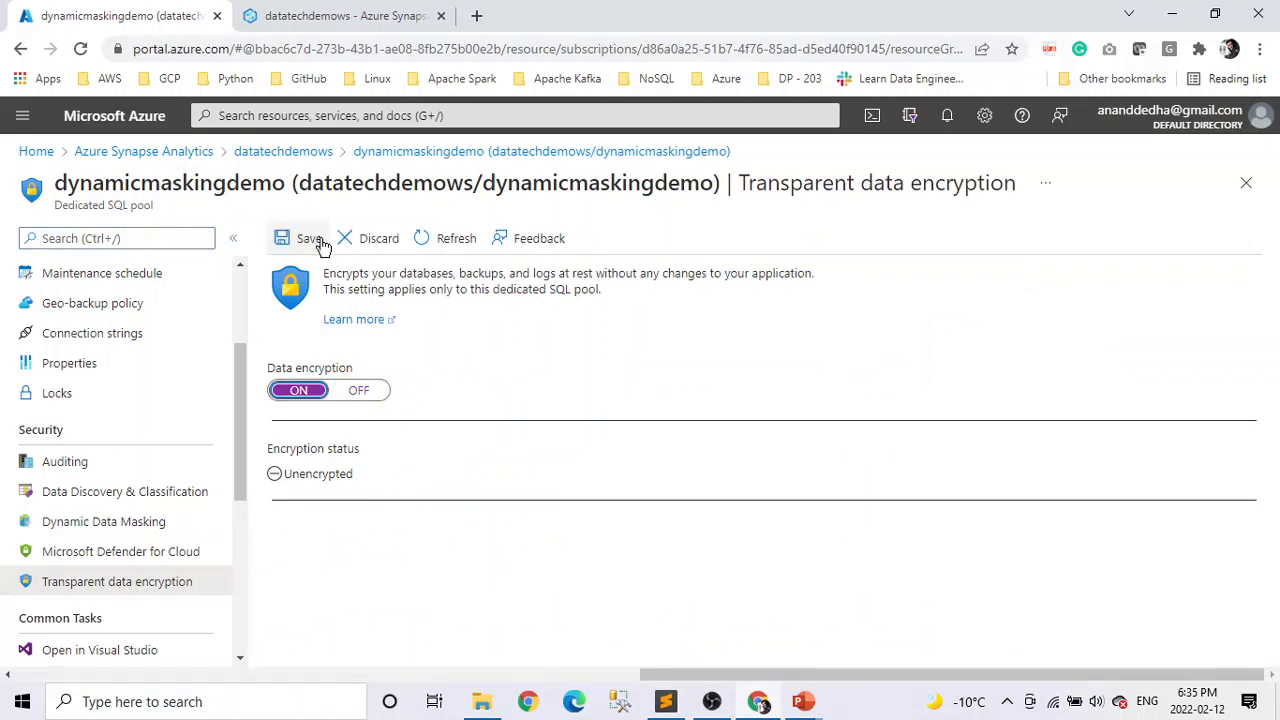
pyautogui.click(362, 392)
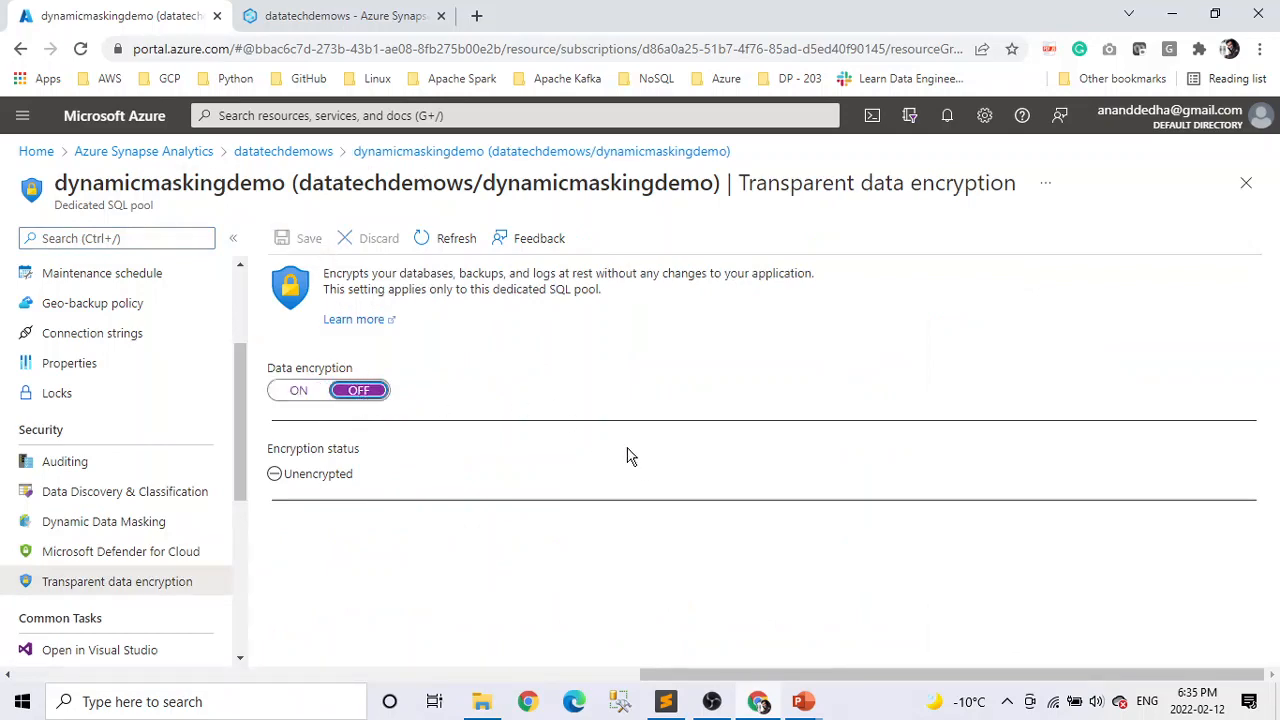
# Switch to PowerPoint to review the Azure Synapse Analytics row of the Data Encryption table, and return to the Azure portal
pyautogui.hotkey('alt', 'Tab')
pyautogui.hotkey('alt', 'Tab')
pyautogui.press('Tab')
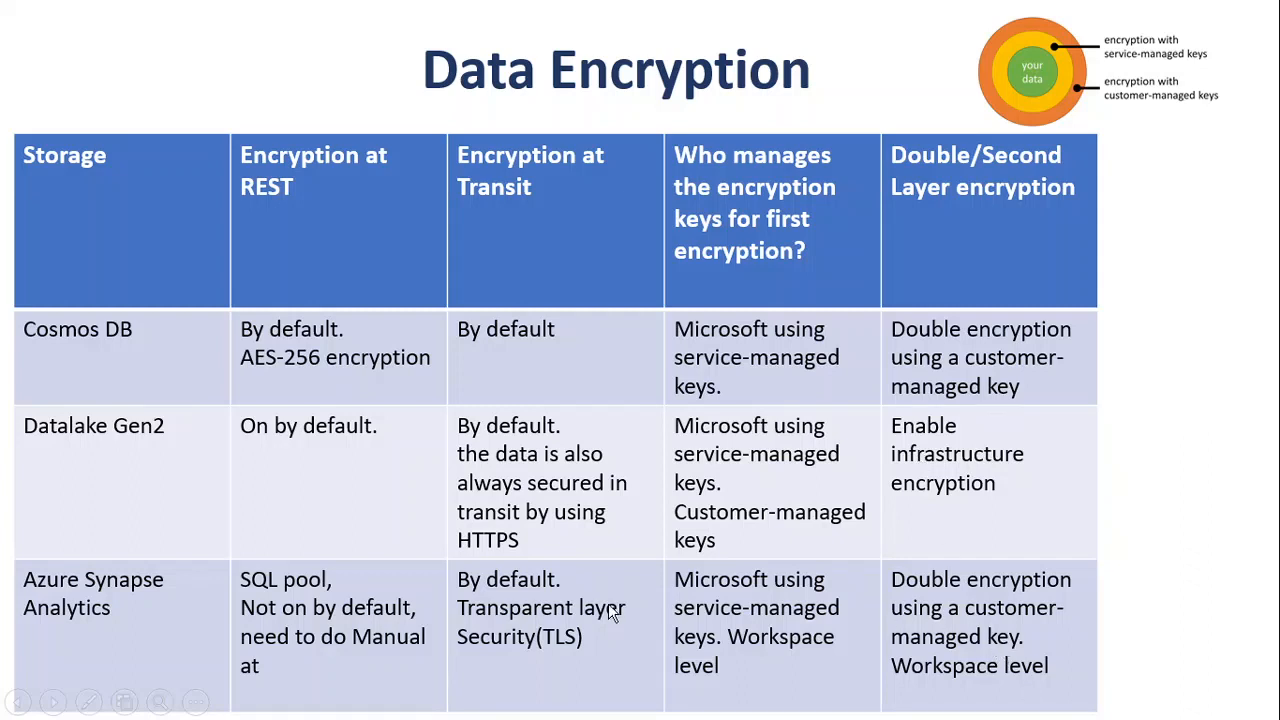
pyautogui.press('Escape')
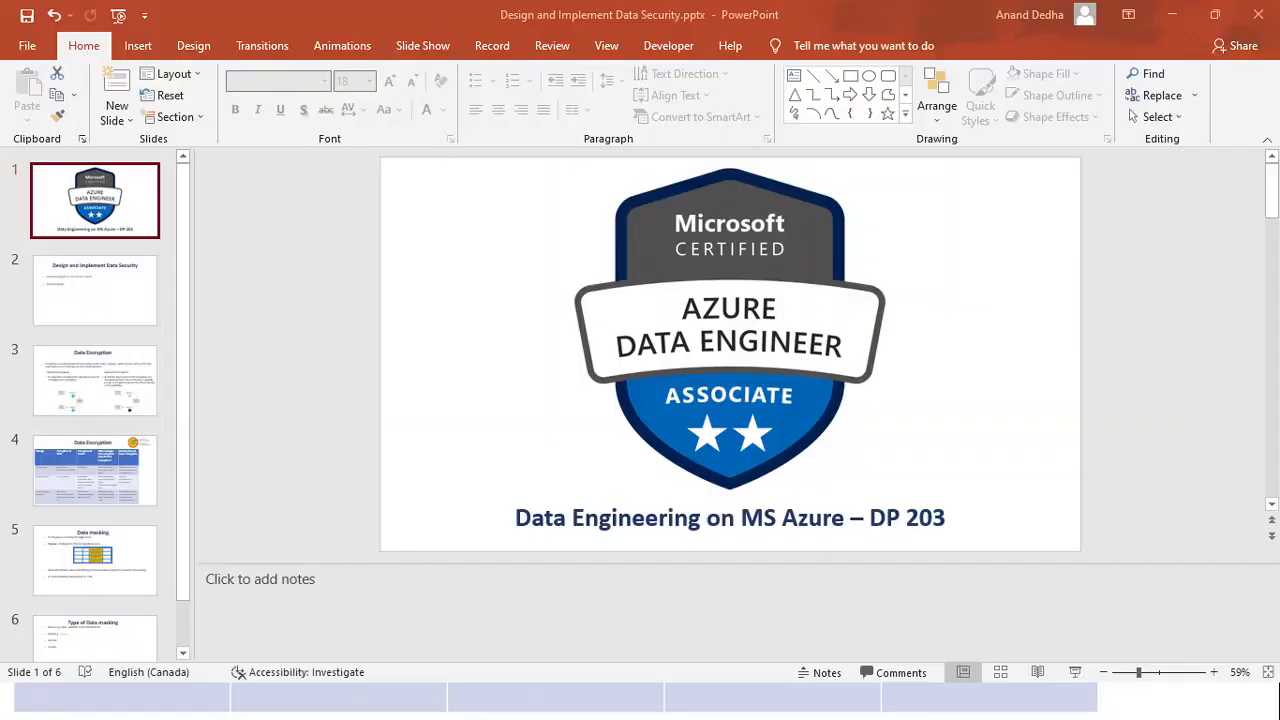
pyautogui.hotkey('alt', 'Tab')
pyautogui.hotkey('alt', 'Tab')
pyautogui.hotkey('alt', 'Tab')
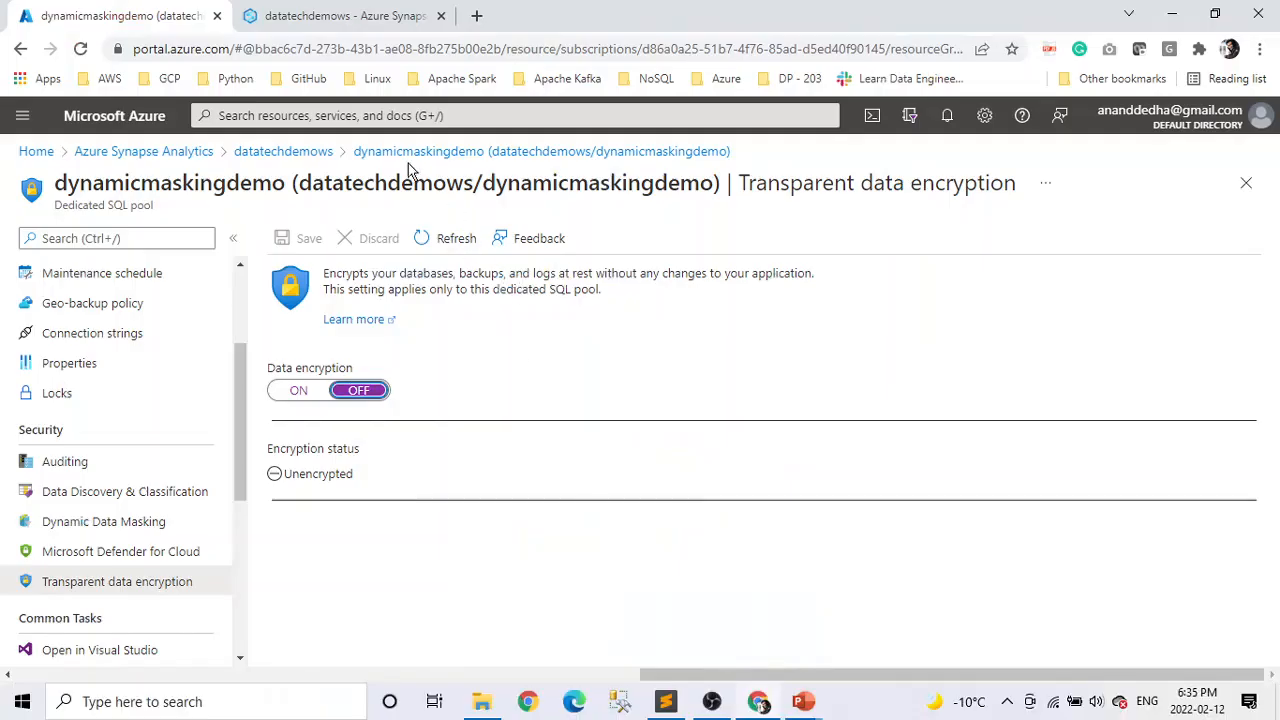
# Leave the transparent data encryption page, discarding unsaved edits, and start creating a new Synapse workspace
pyautogui.click(160, 152)
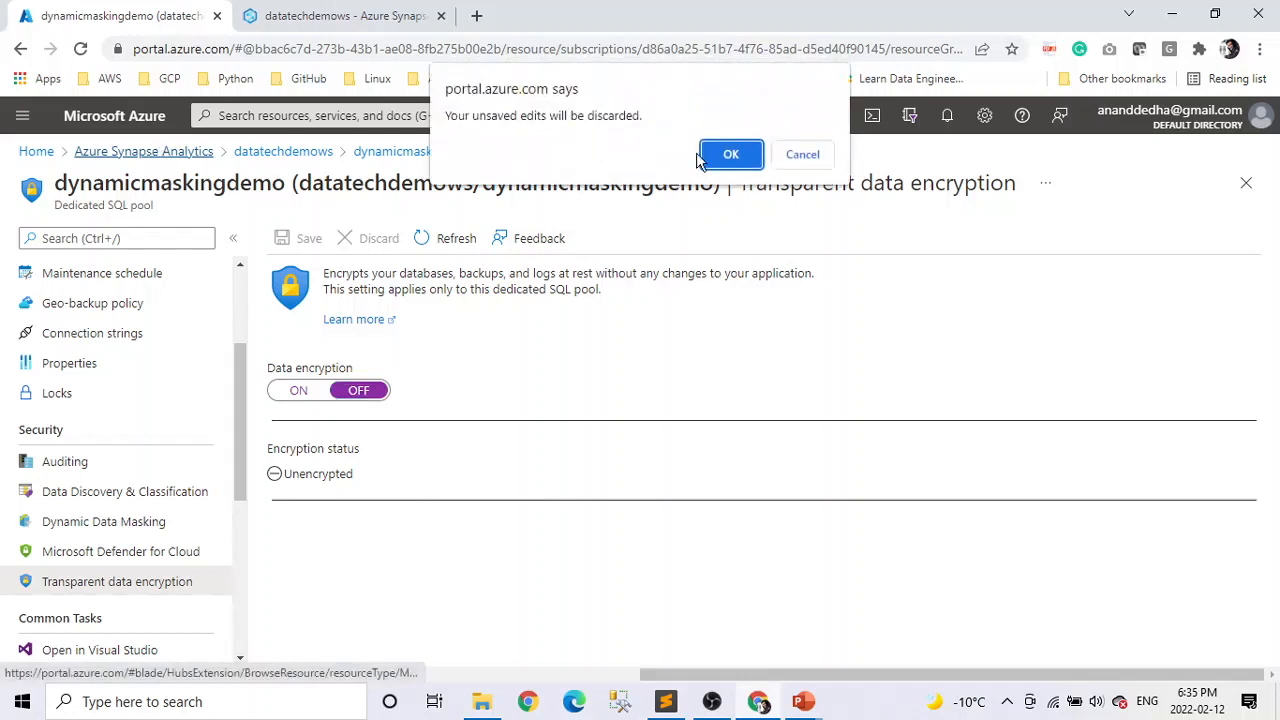
pyautogui.click(731, 154)
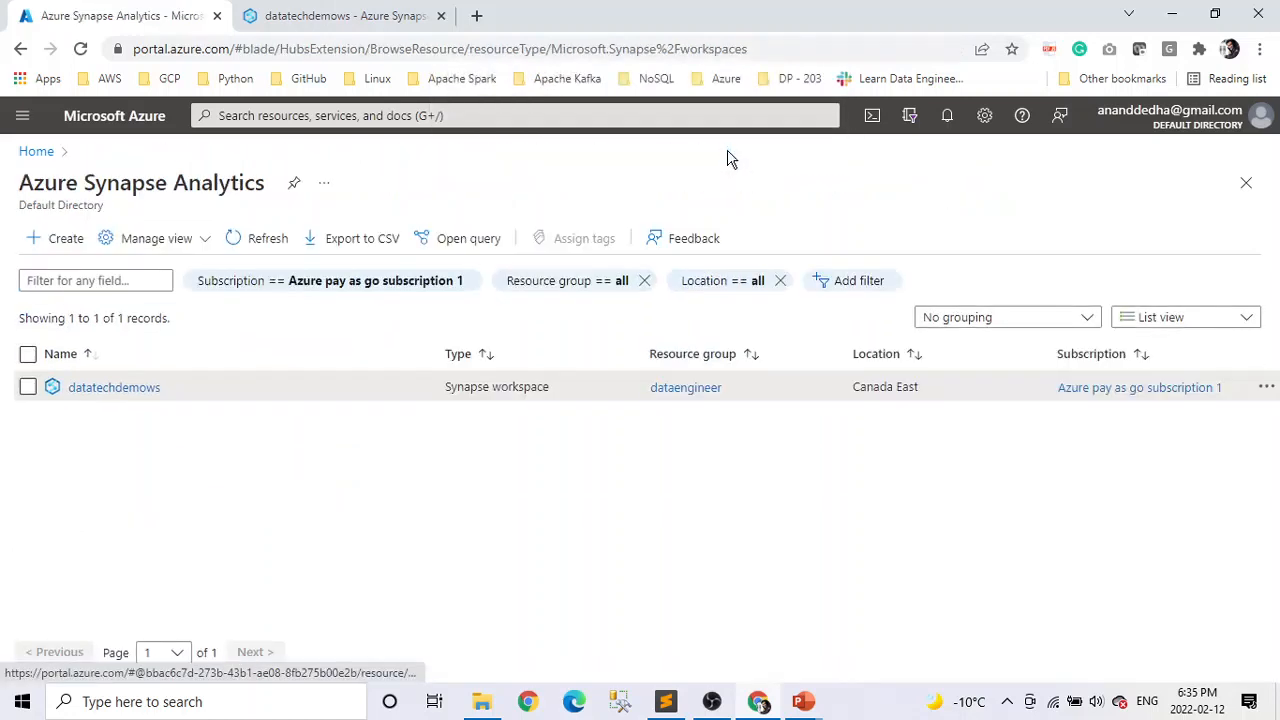
pyautogui.click(54, 244)
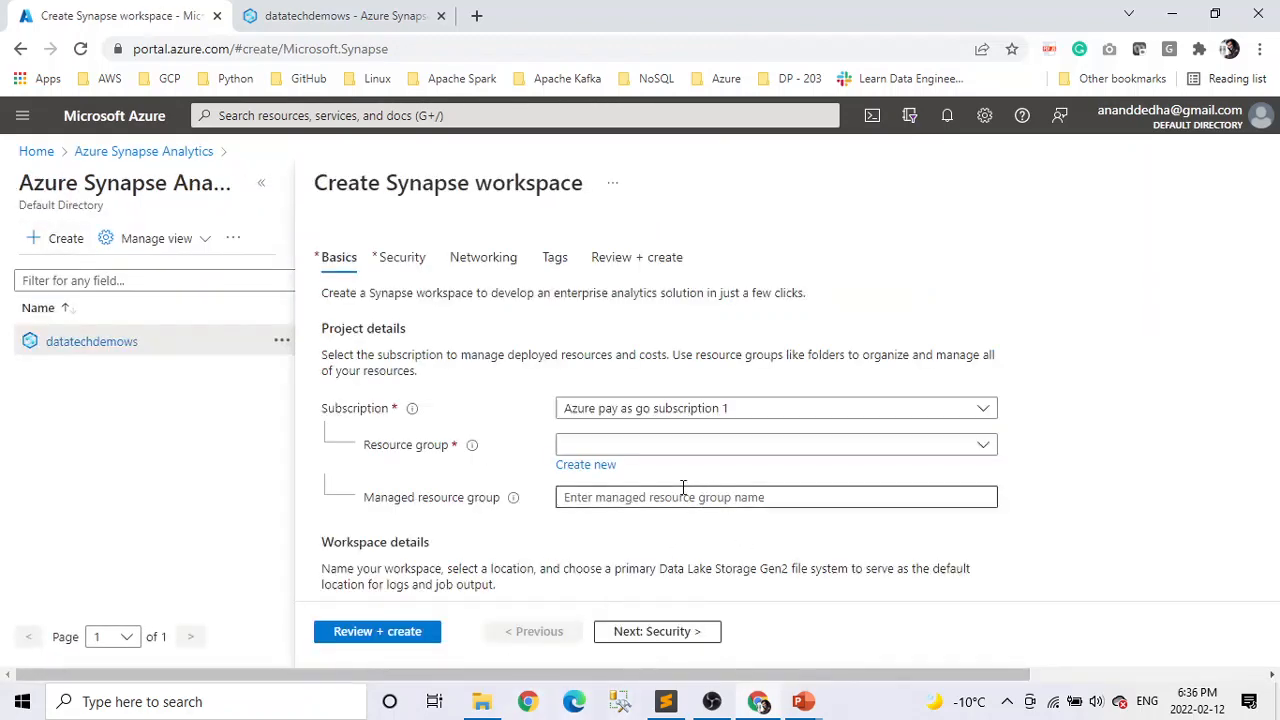
# Enable double encryption using a customer-managed key in the new Synapse workspace's security settings and review the encryption key and managed identity options
pyautogui.click(410, 262)
pyautogui.scroll(-3, 780, 416)
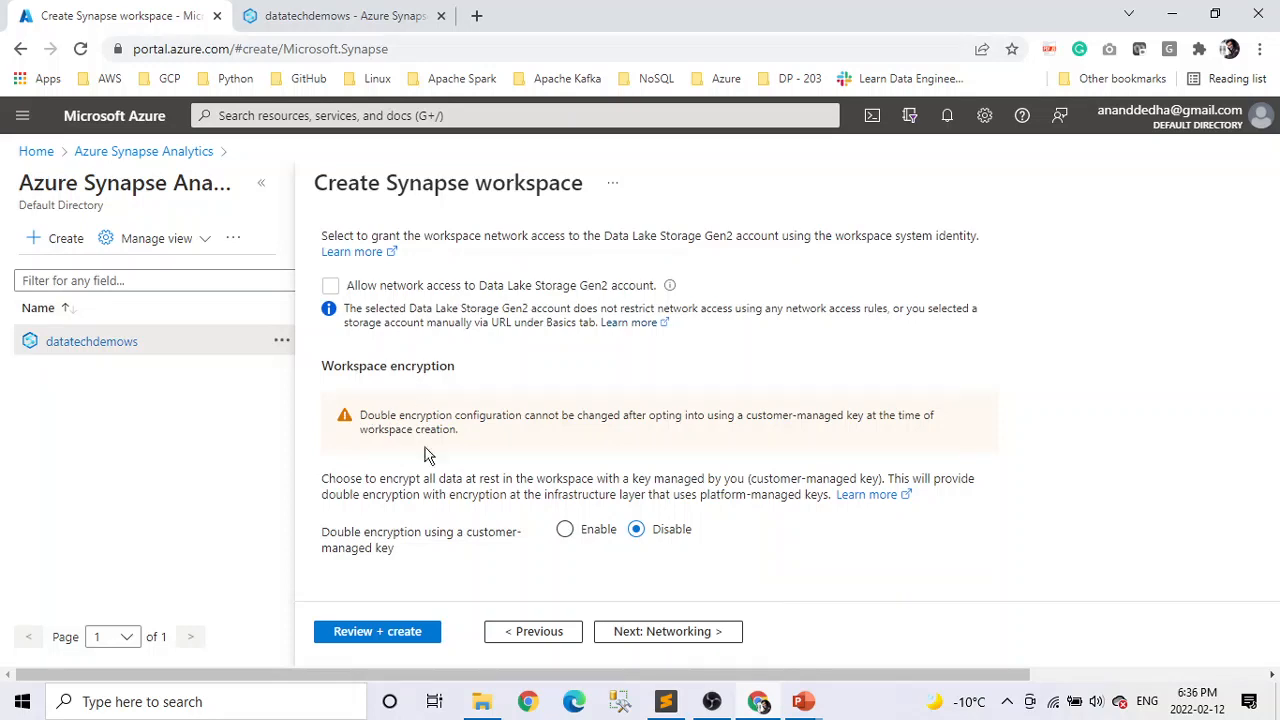
pyautogui.click(570, 531)
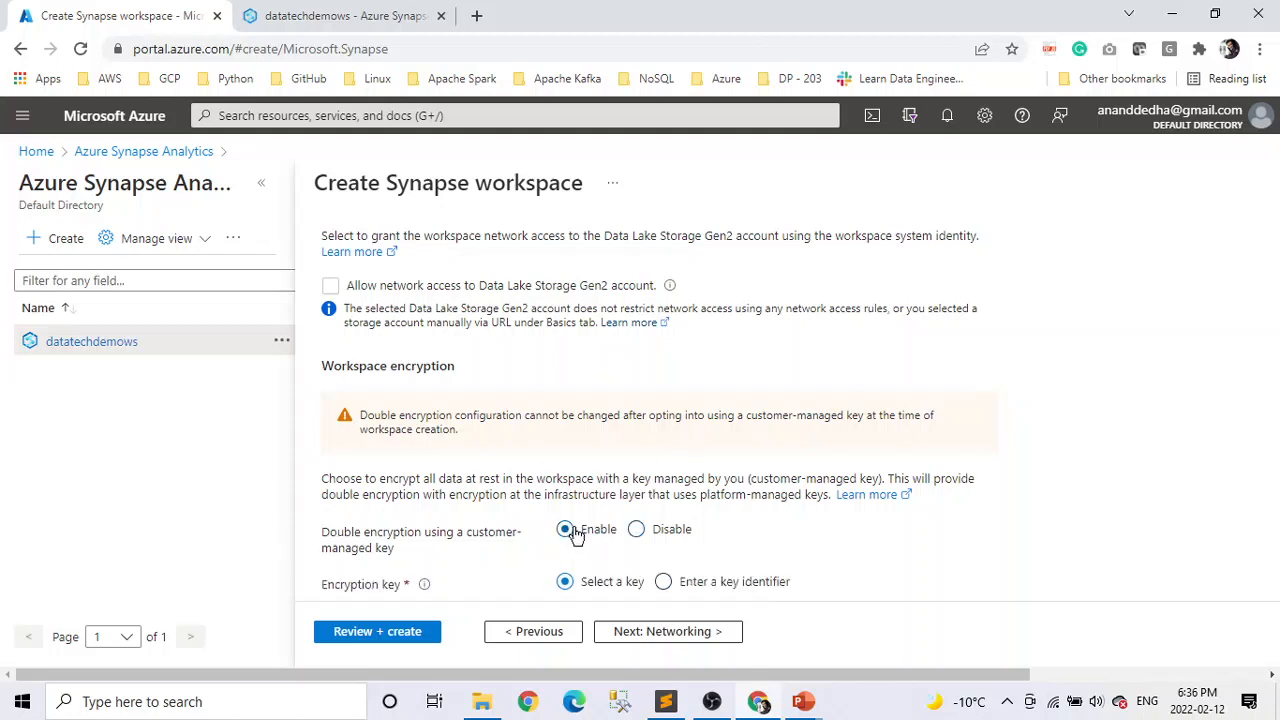
pyautogui.scroll(-2, 877, 540)
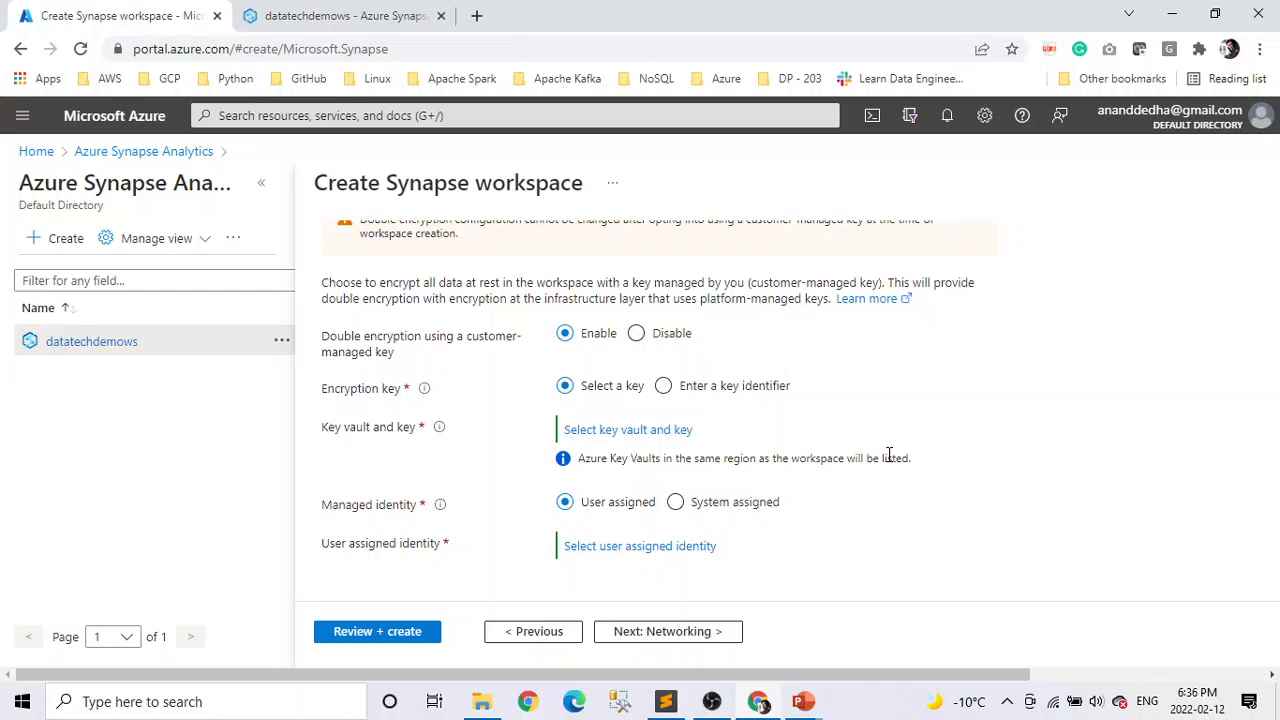
pyautogui.scroll(6, 966, 537)
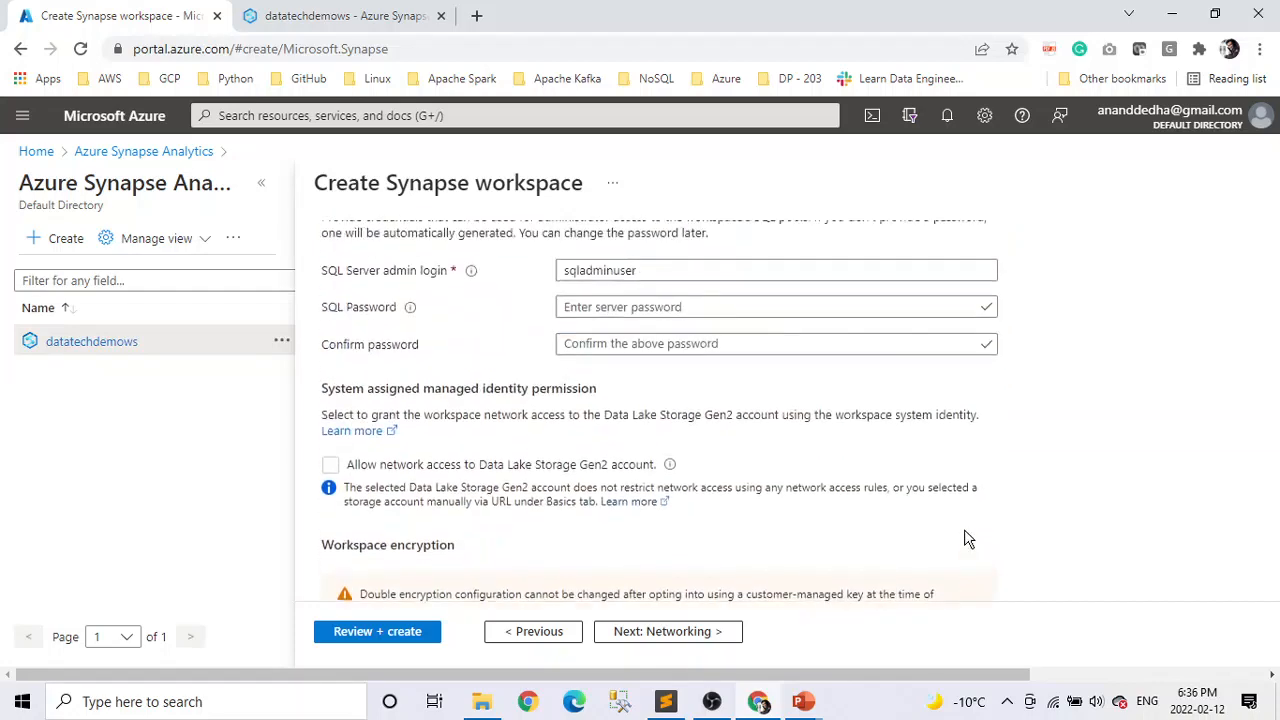
pyautogui.scroll(-2, 966, 537)
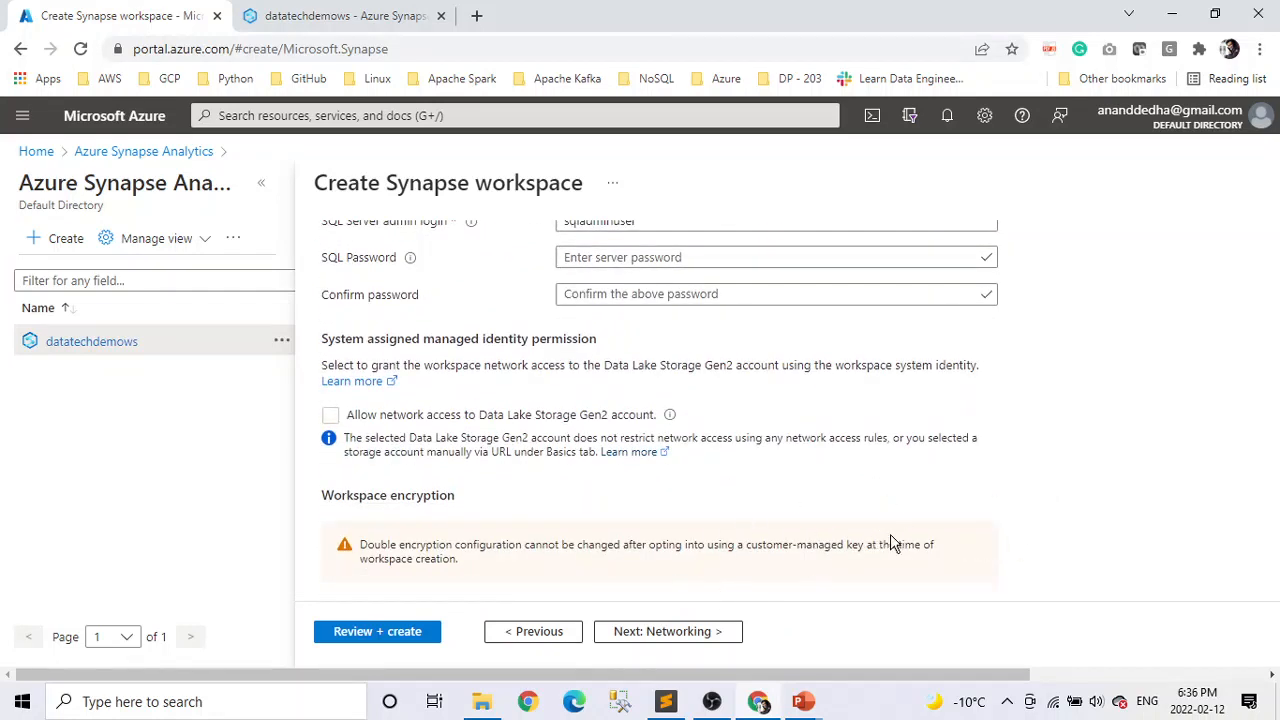
# Switch to the running PowerPoint slide show to review the Data Encryption table, getting the browser and the presentation editor out of the way
pyautogui.click(1173, 22)
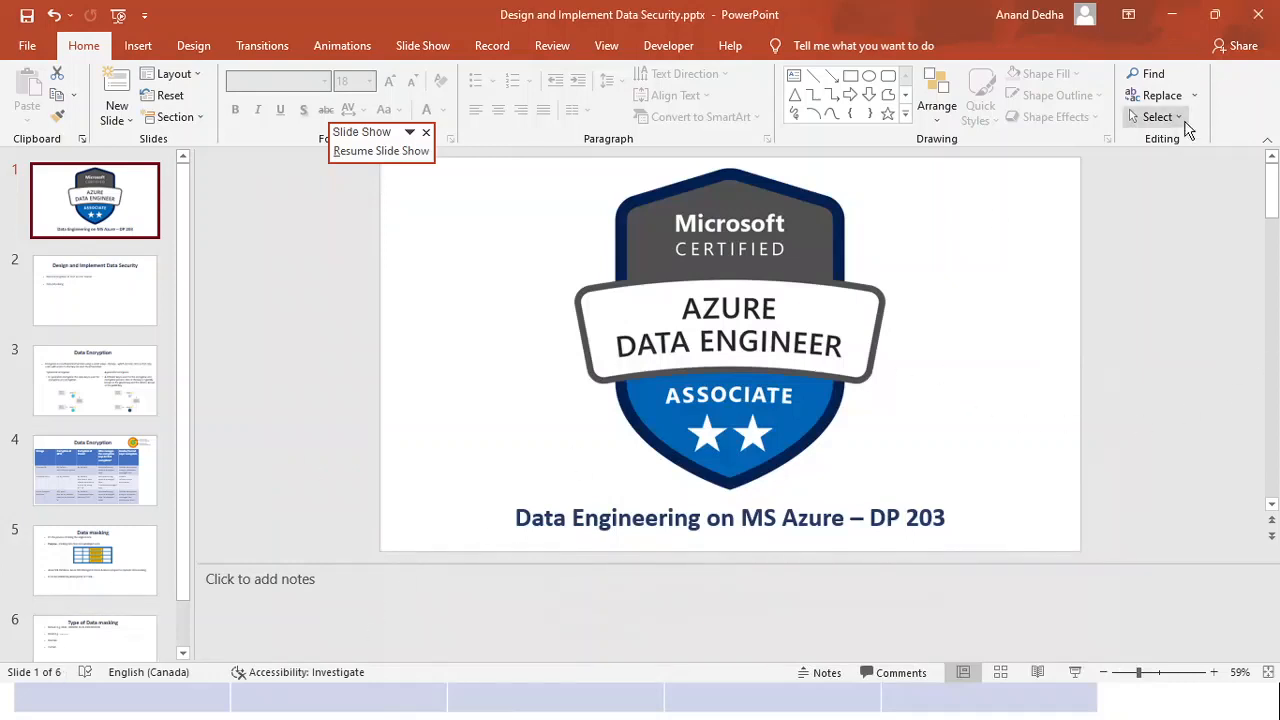
pyautogui.click(1173, 14)
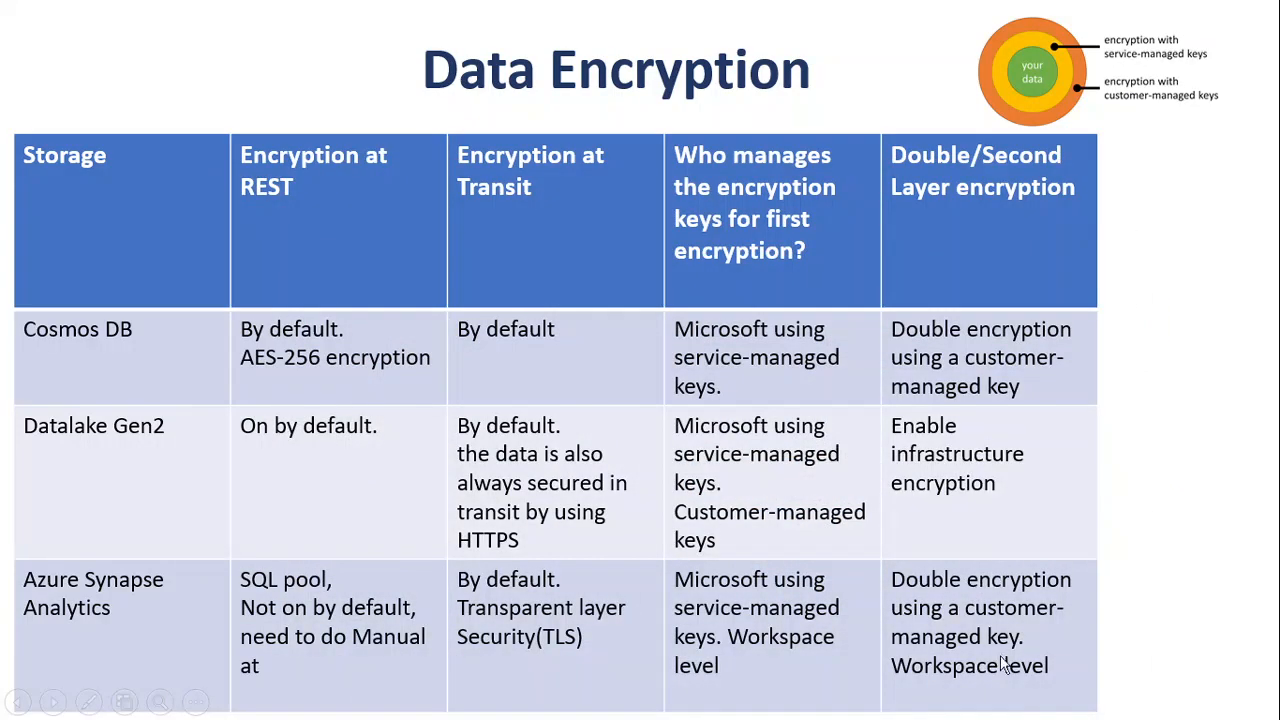